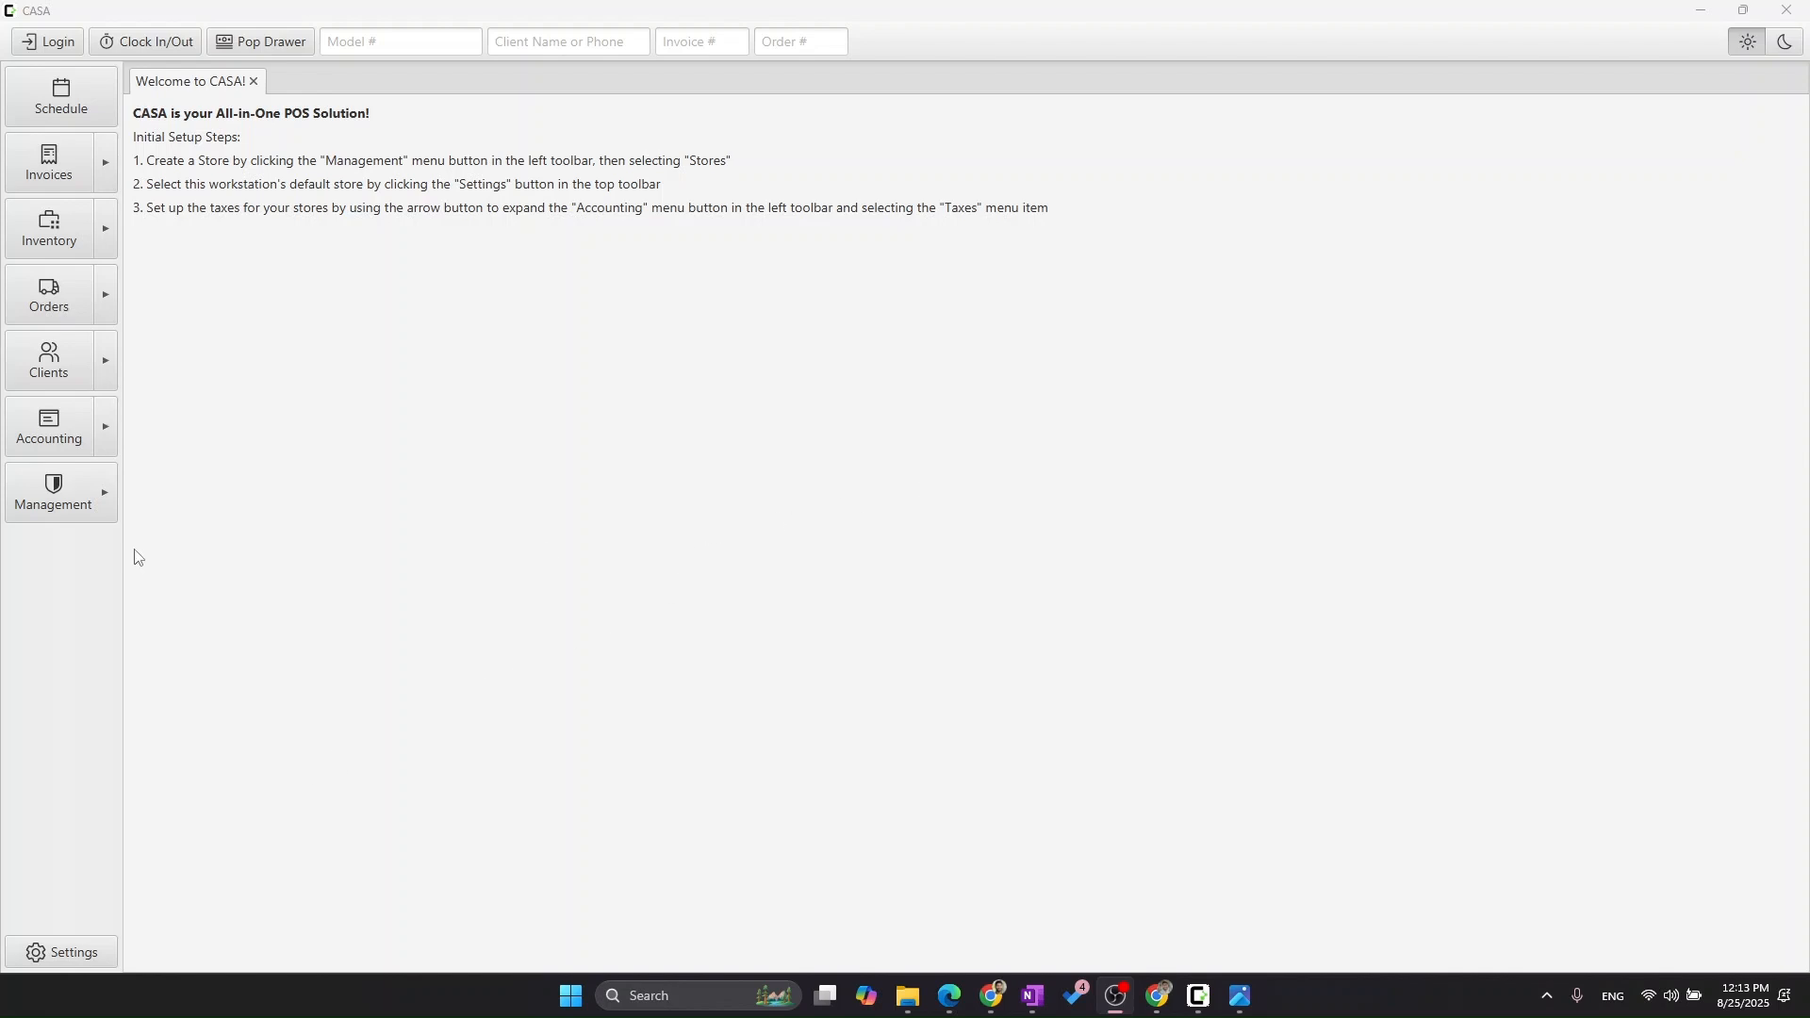
# Go to Management > Stores and sign in with the account password.
pyautogui.click(49, 514)
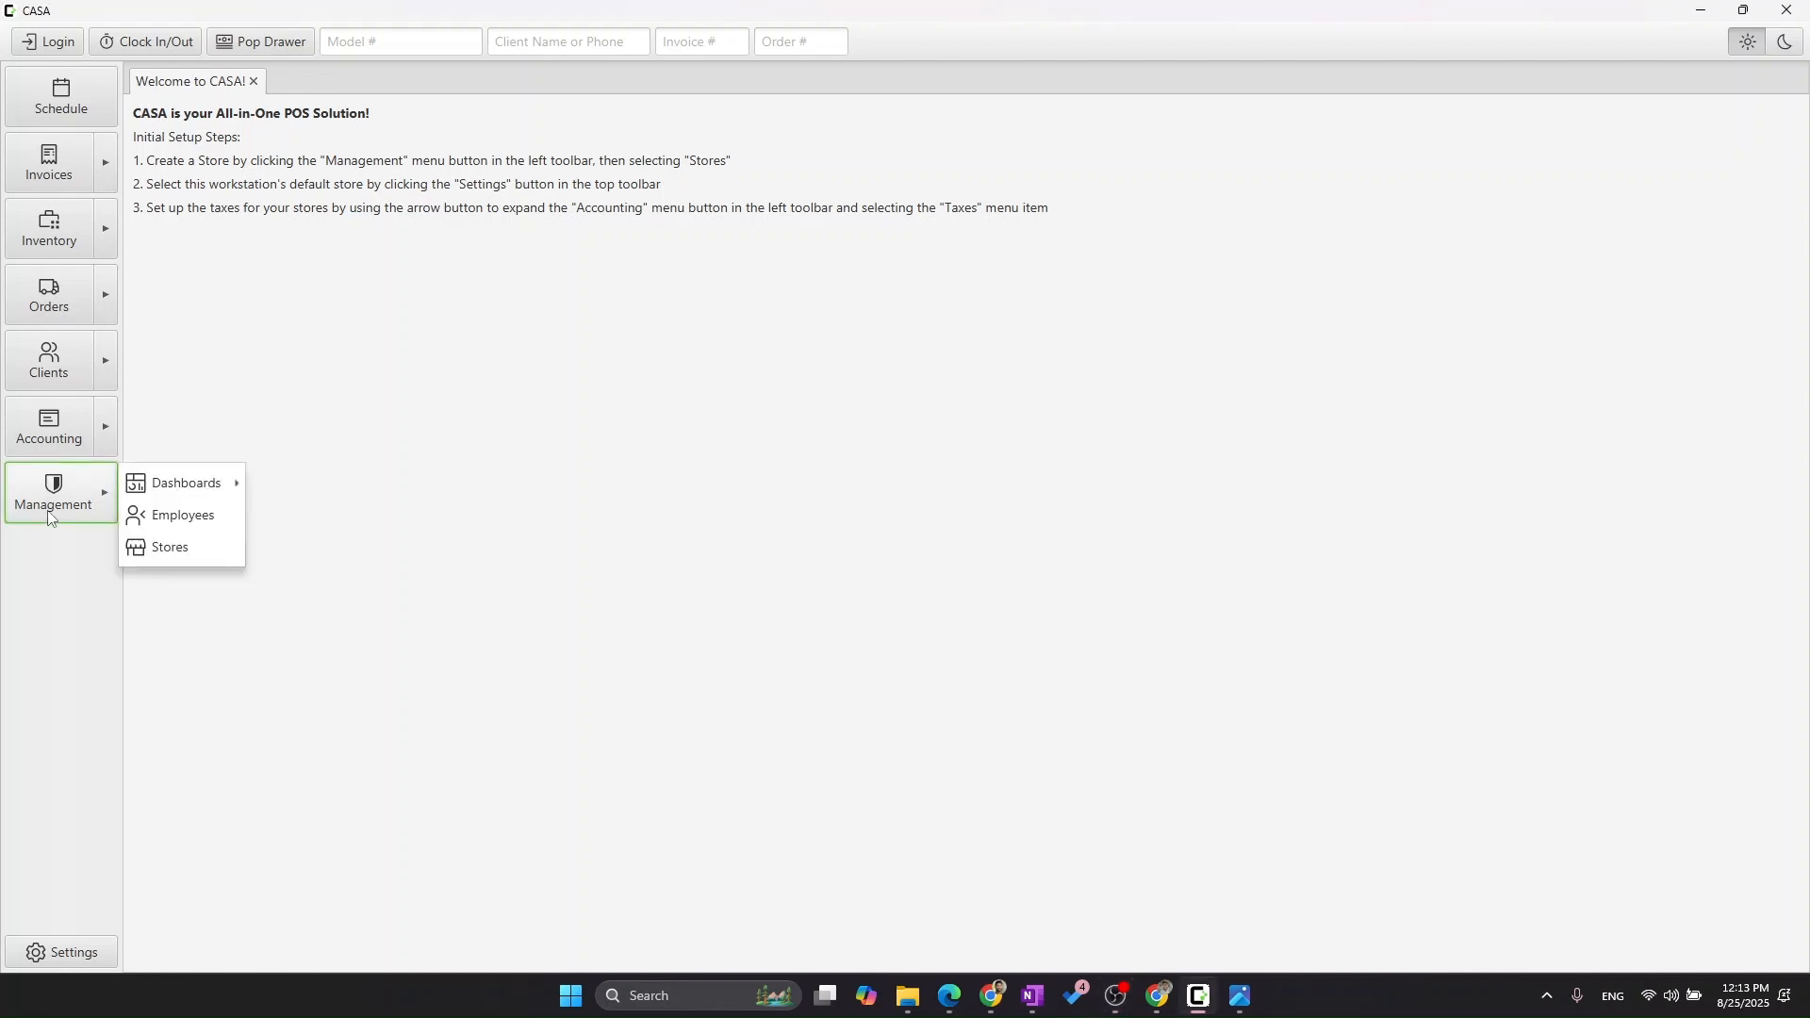
pyautogui.click(193, 553)
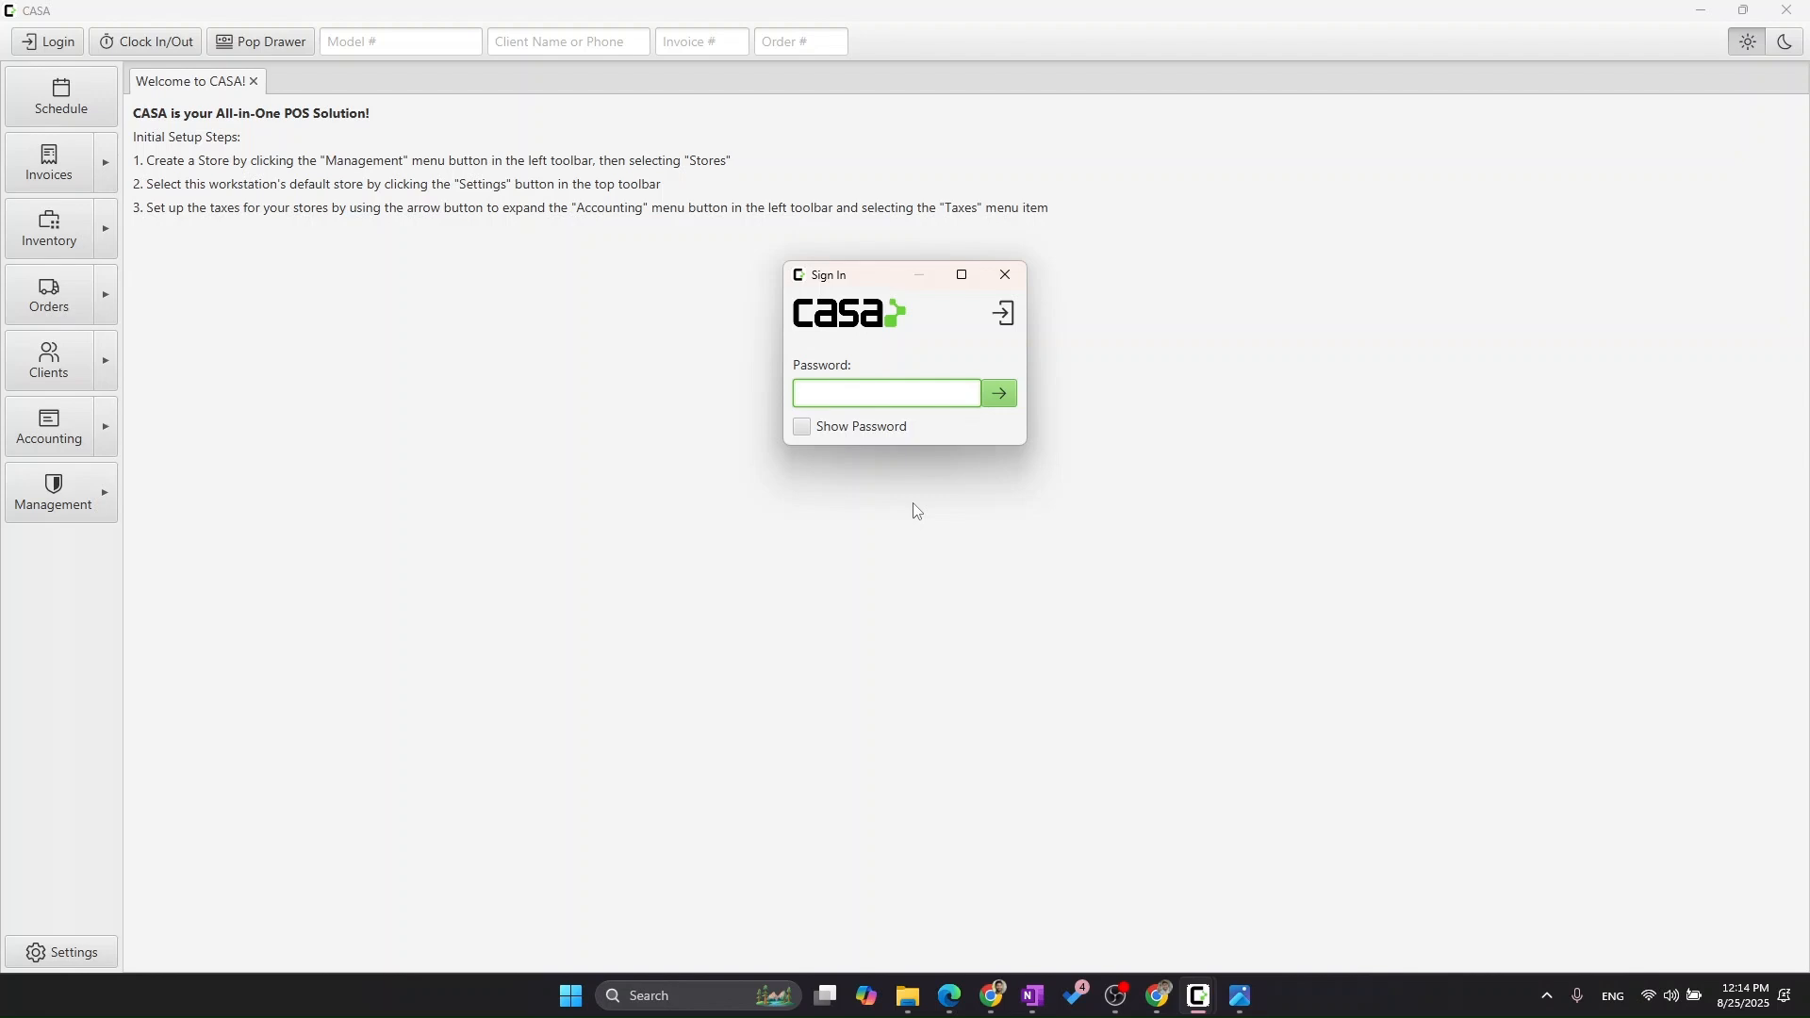
pyautogui.write('••••••••')
pyautogui.press('Return')
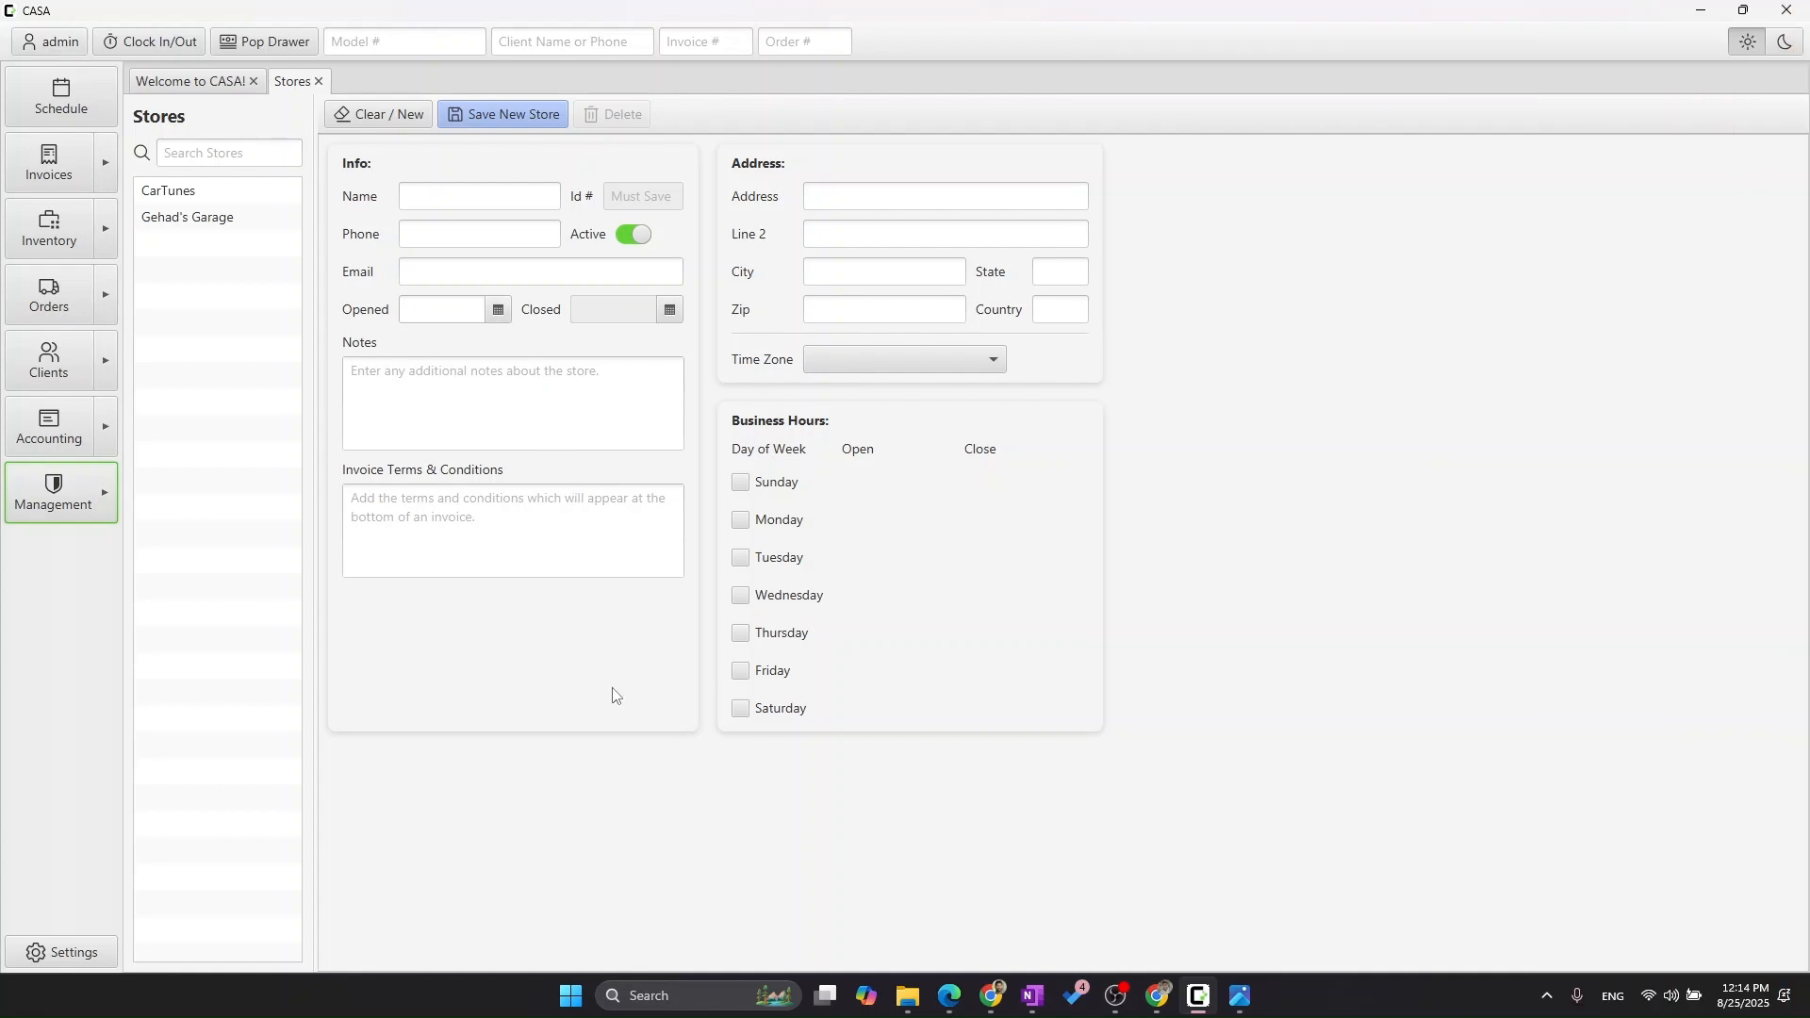
# Load the CarTunes store record with its address, contact info and business hours.
pyautogui.click(221, 192)
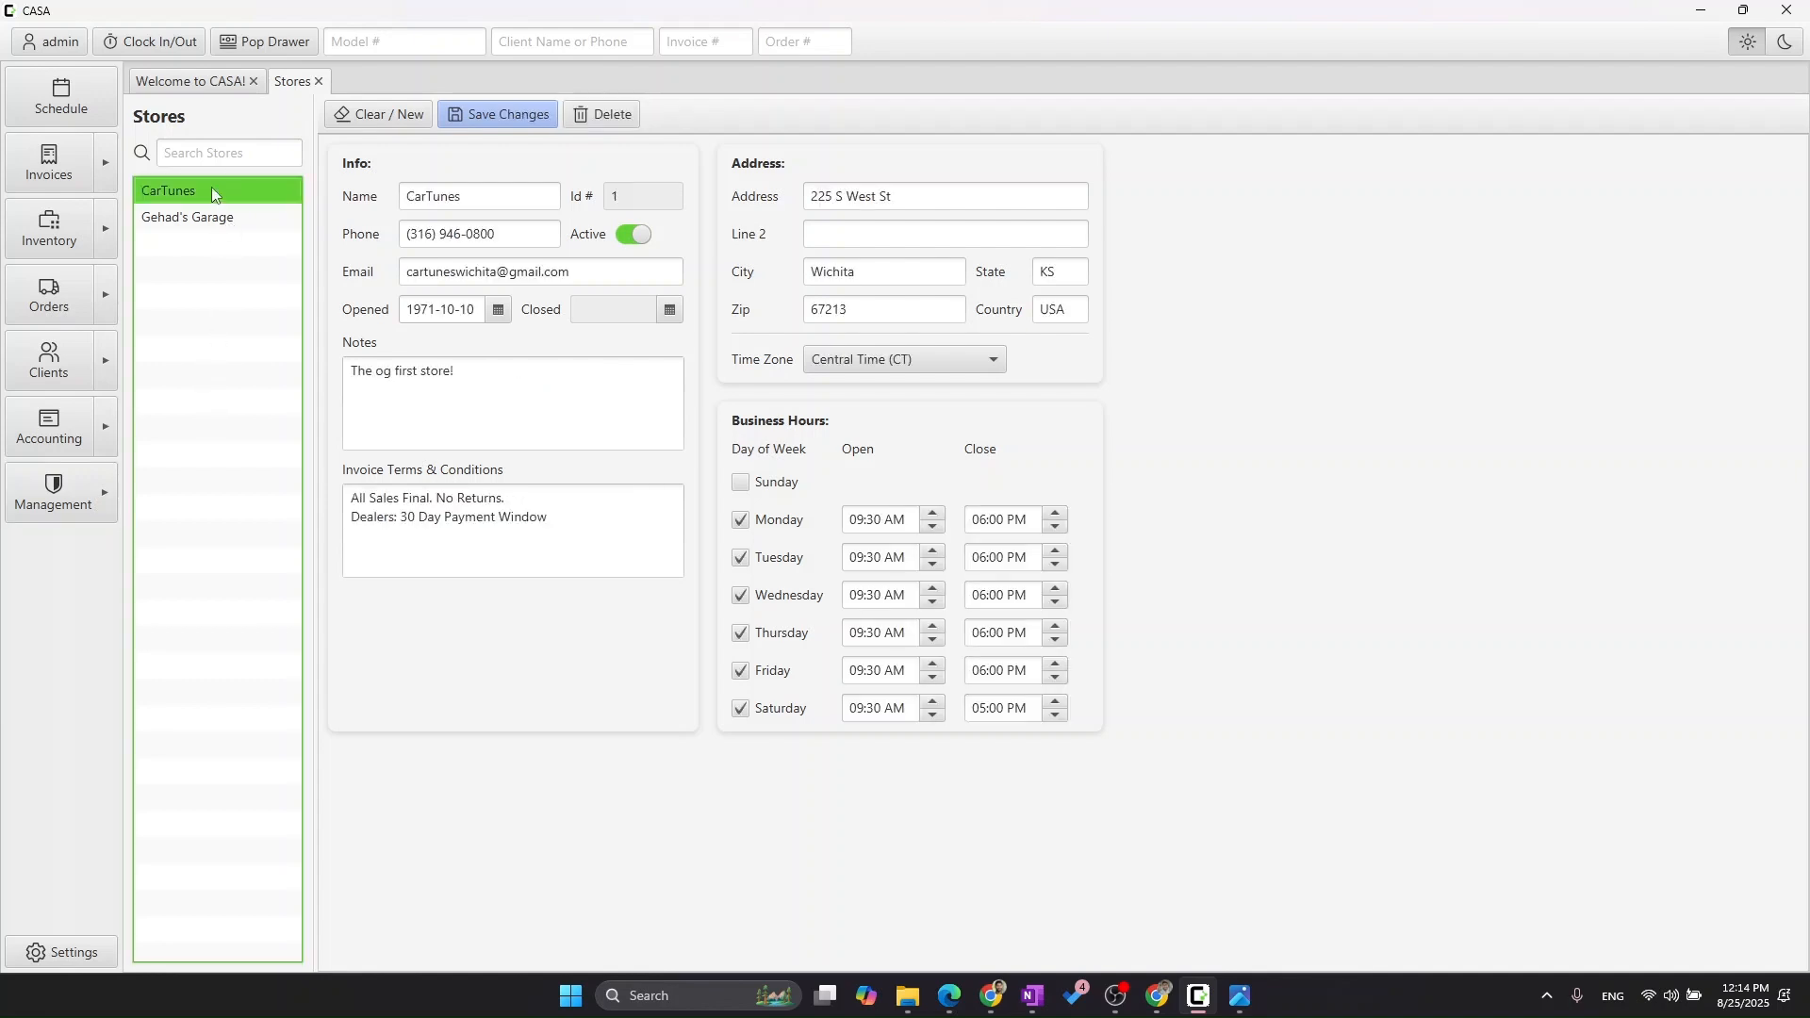
pyautogui.click(105, 504)
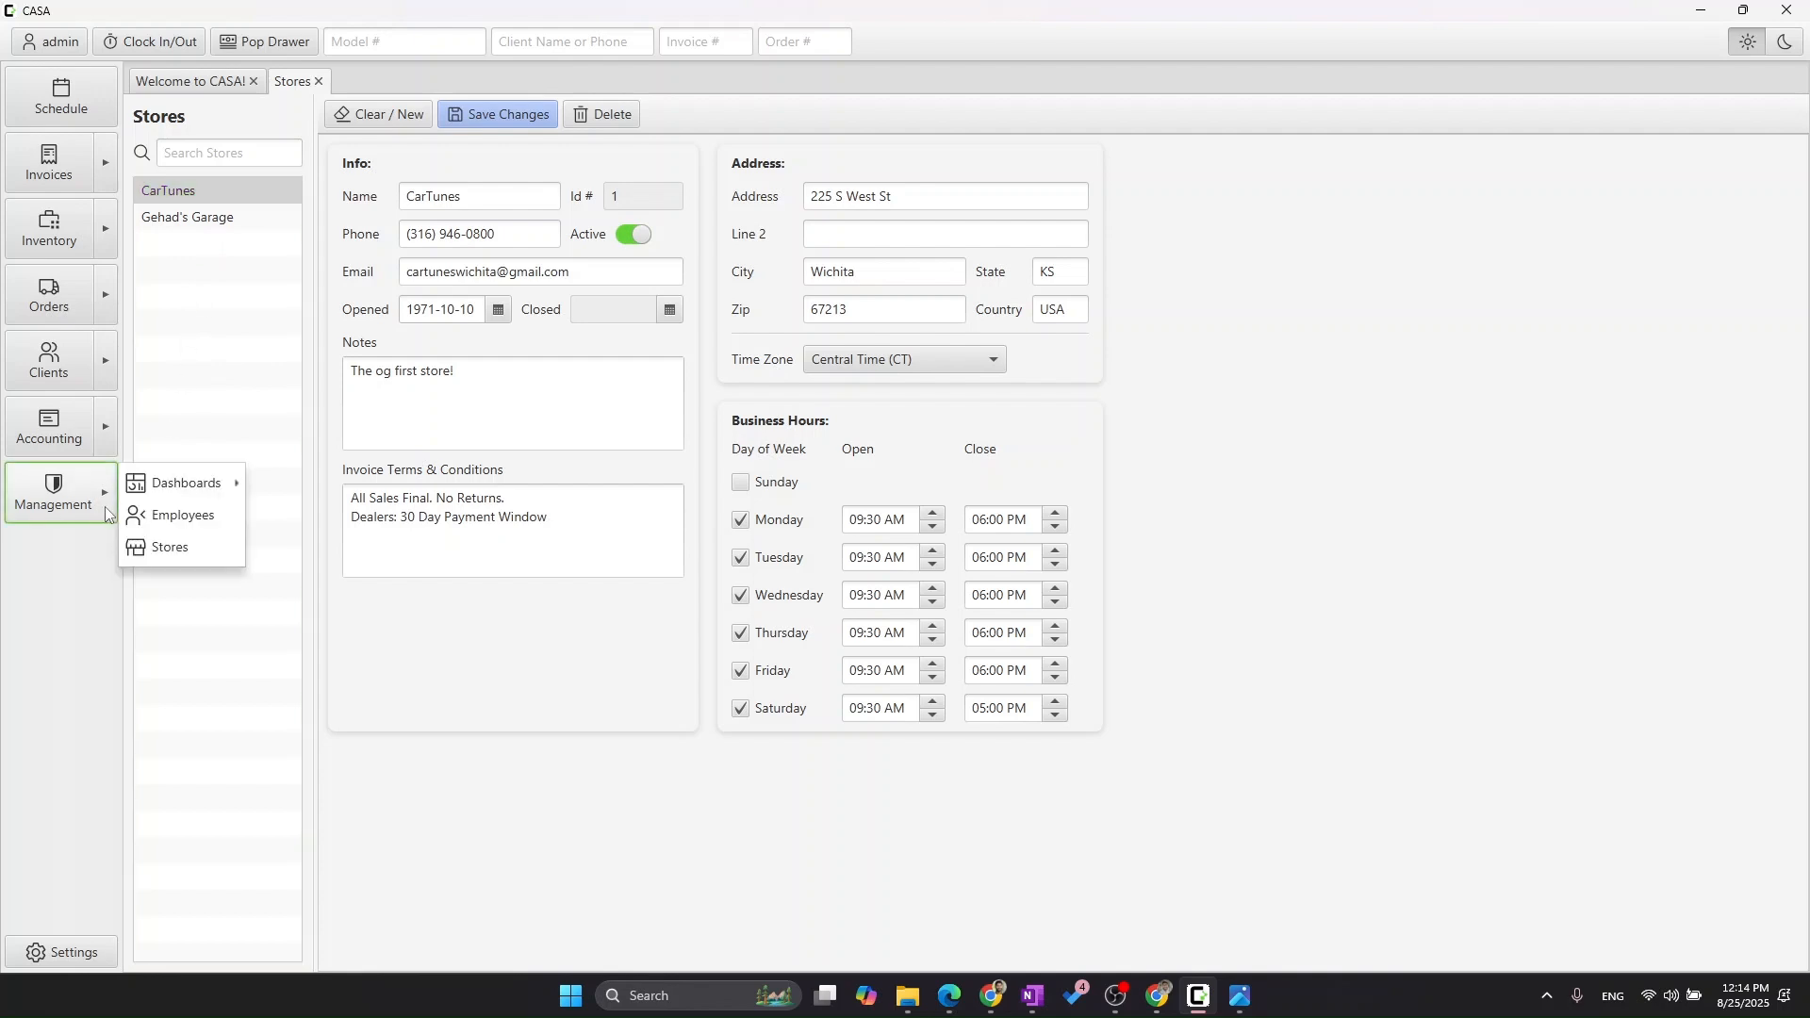
# Open the Employees page from Management and place the cursor in the Name field.
pyautogui.click(185, 527)
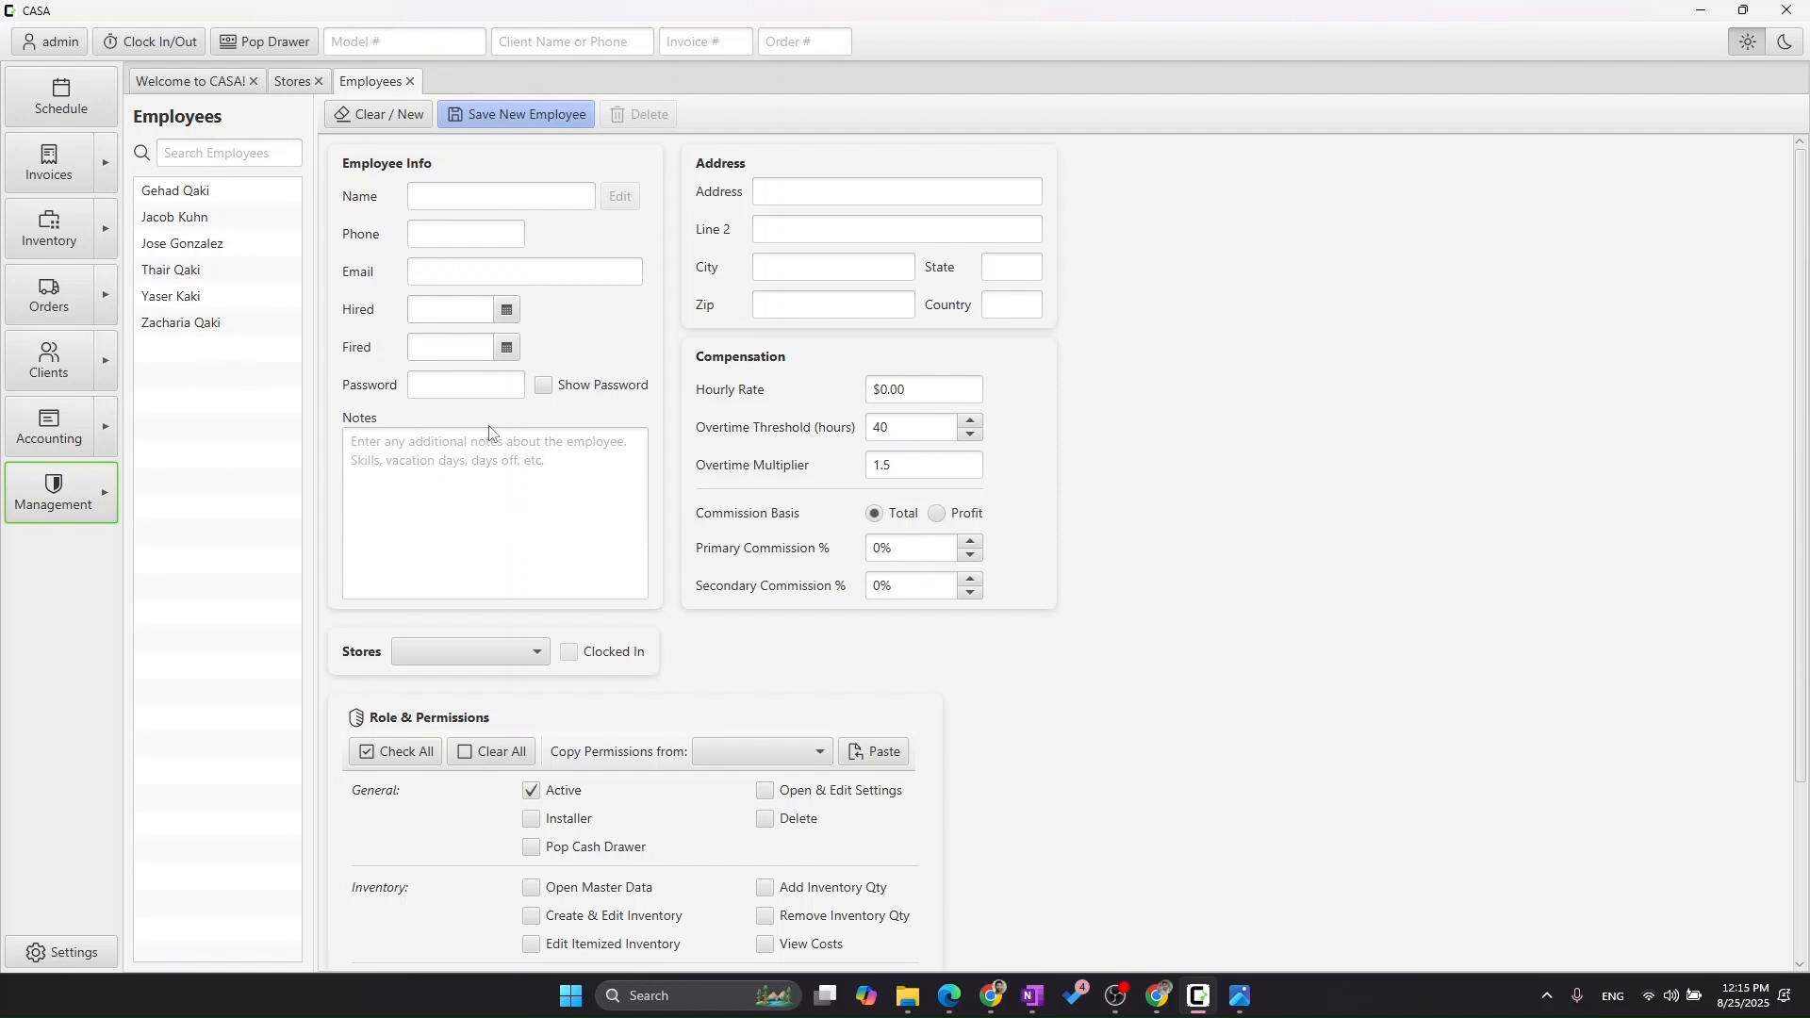
pyautogui.click(420, 201)
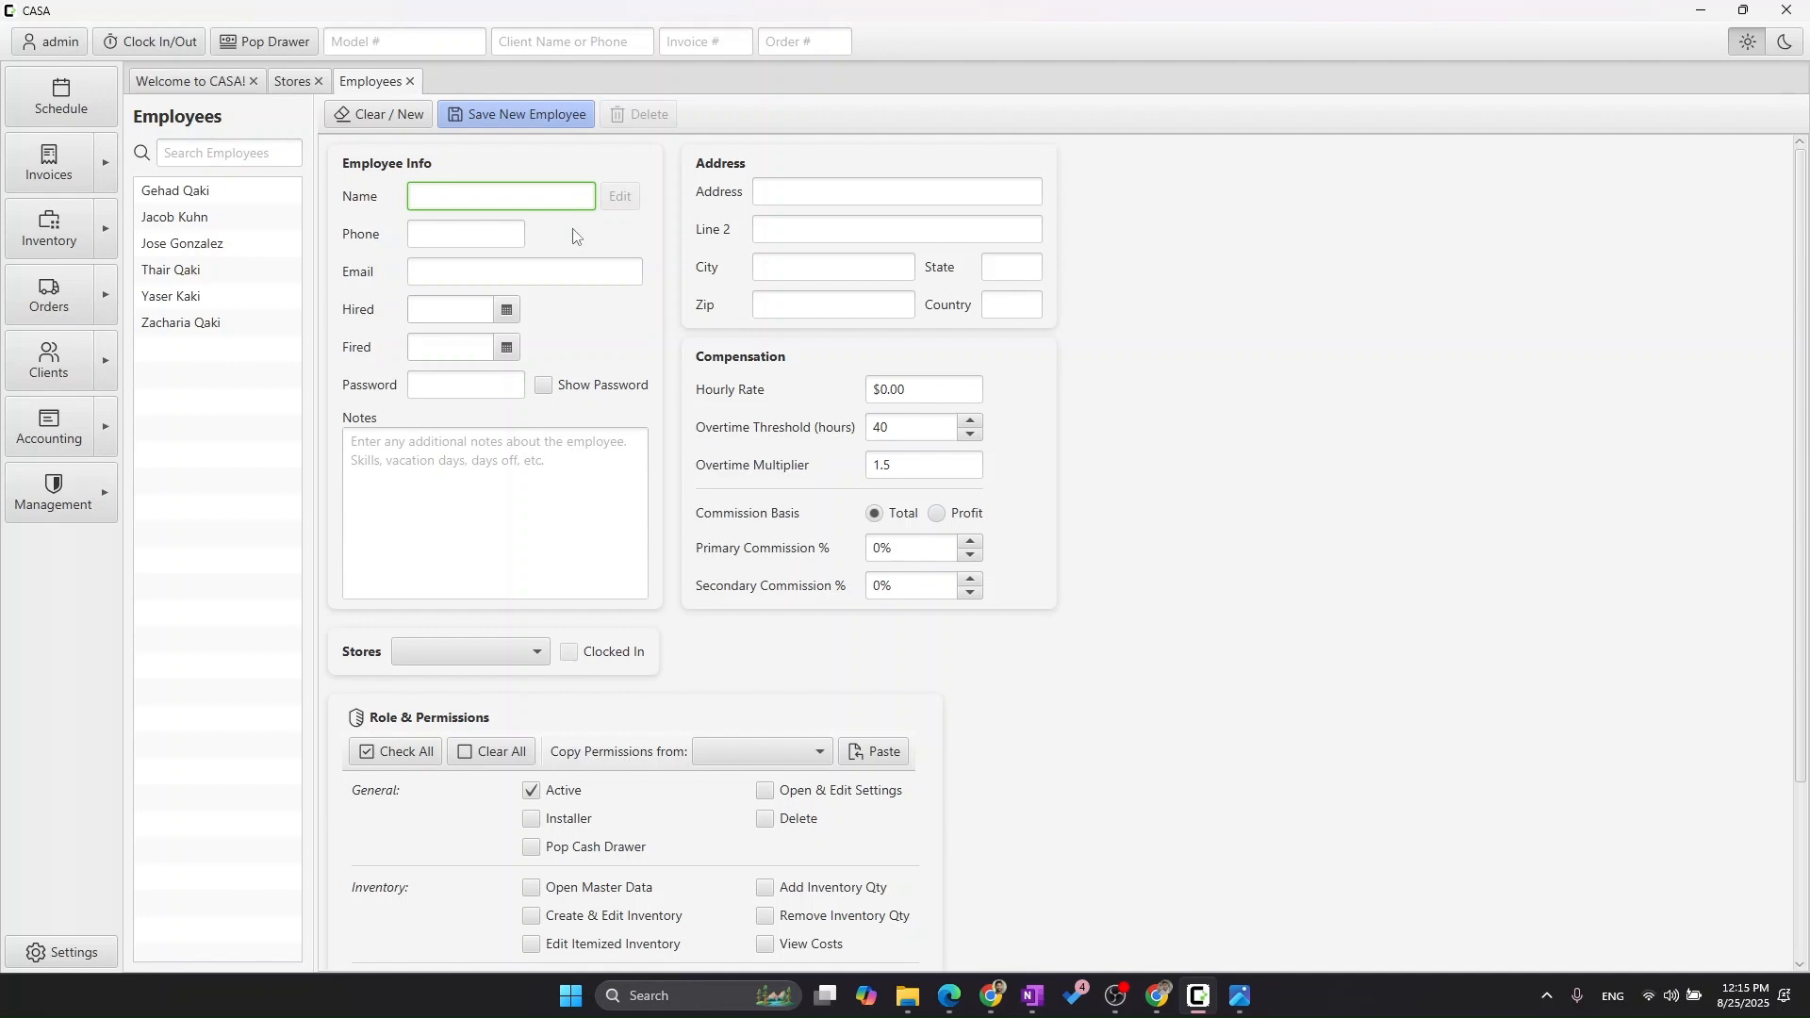
# Enter the new employee's full name, phone number and e-mail address.
pyautogui.press('Tab')
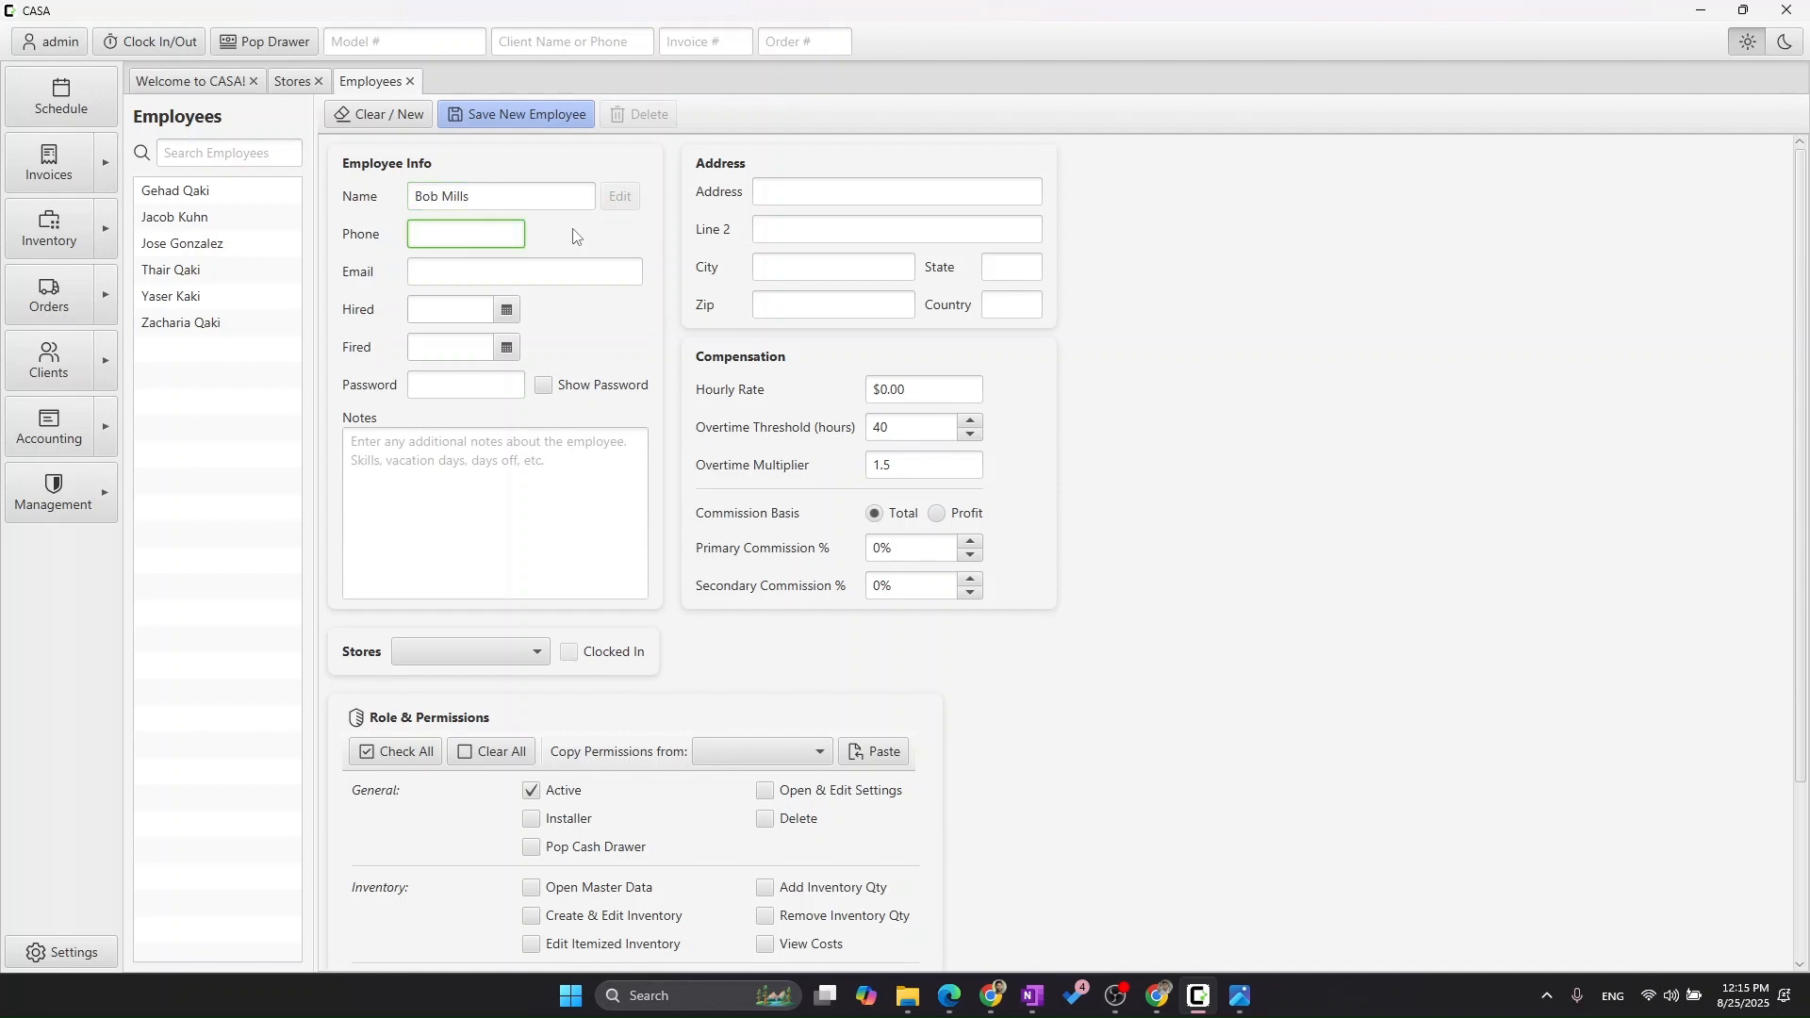
pyautogui.press('Tab')
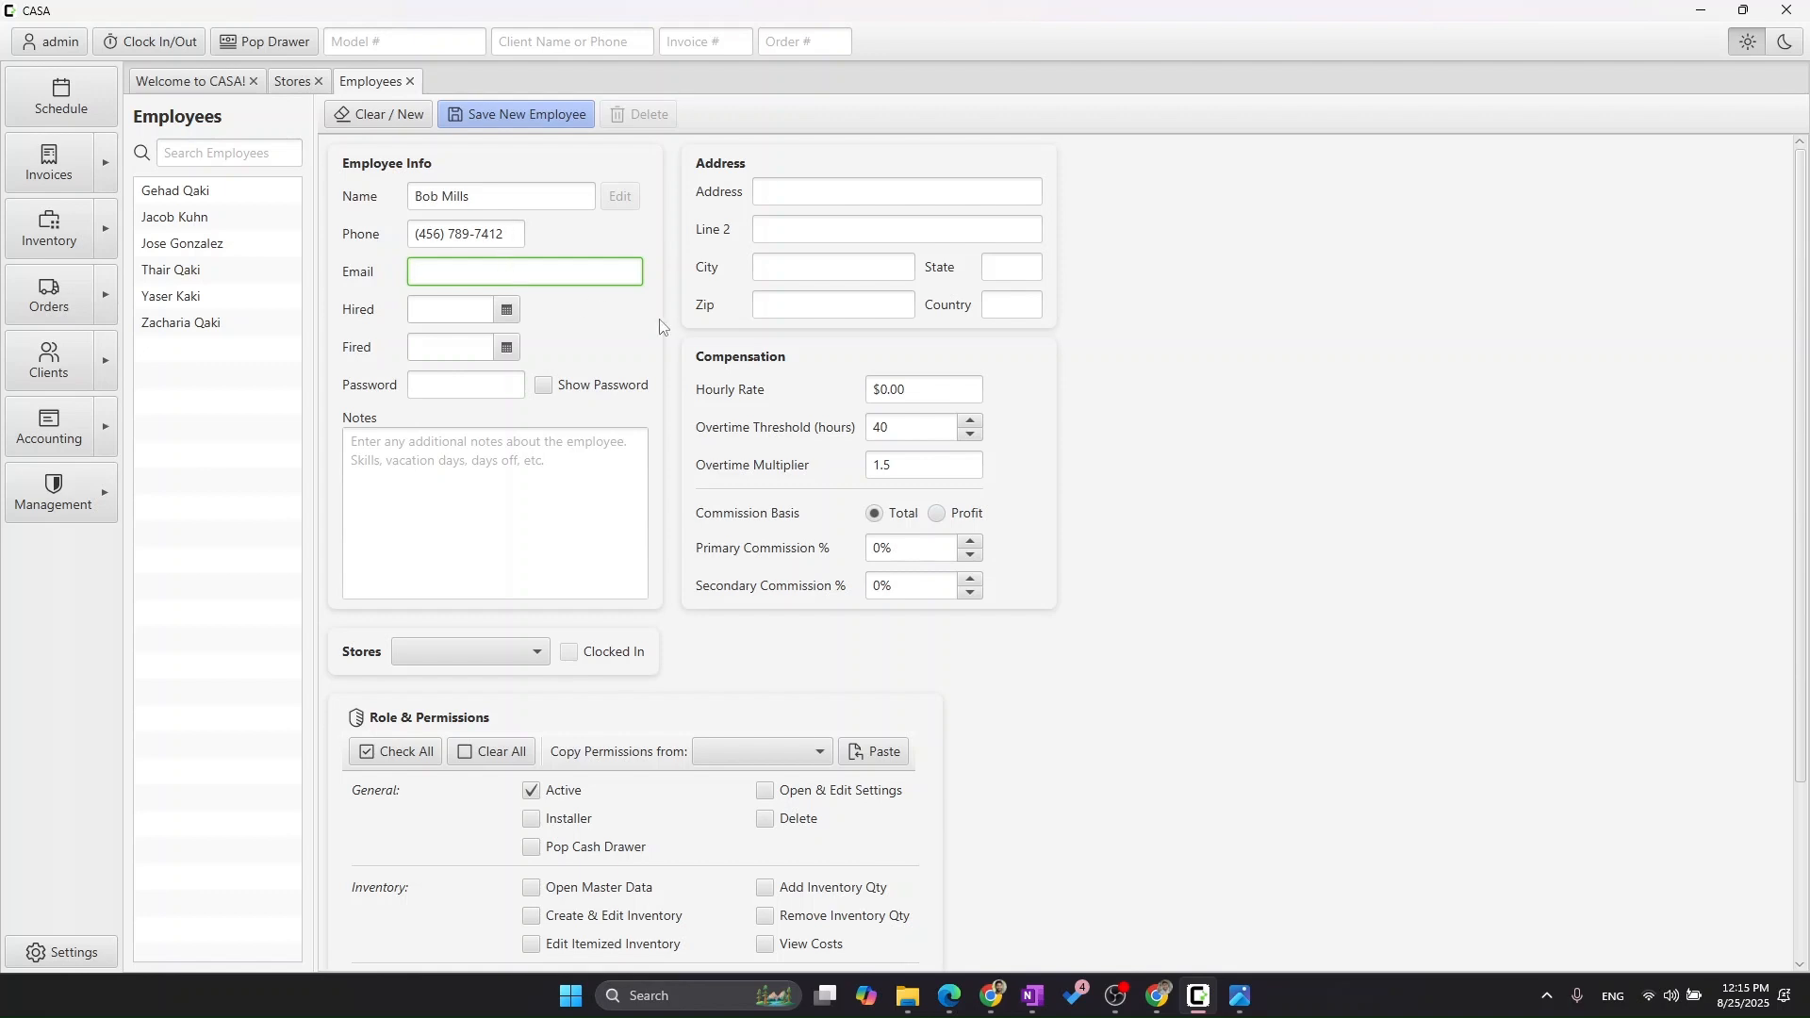
pyautogui.press('Tab')
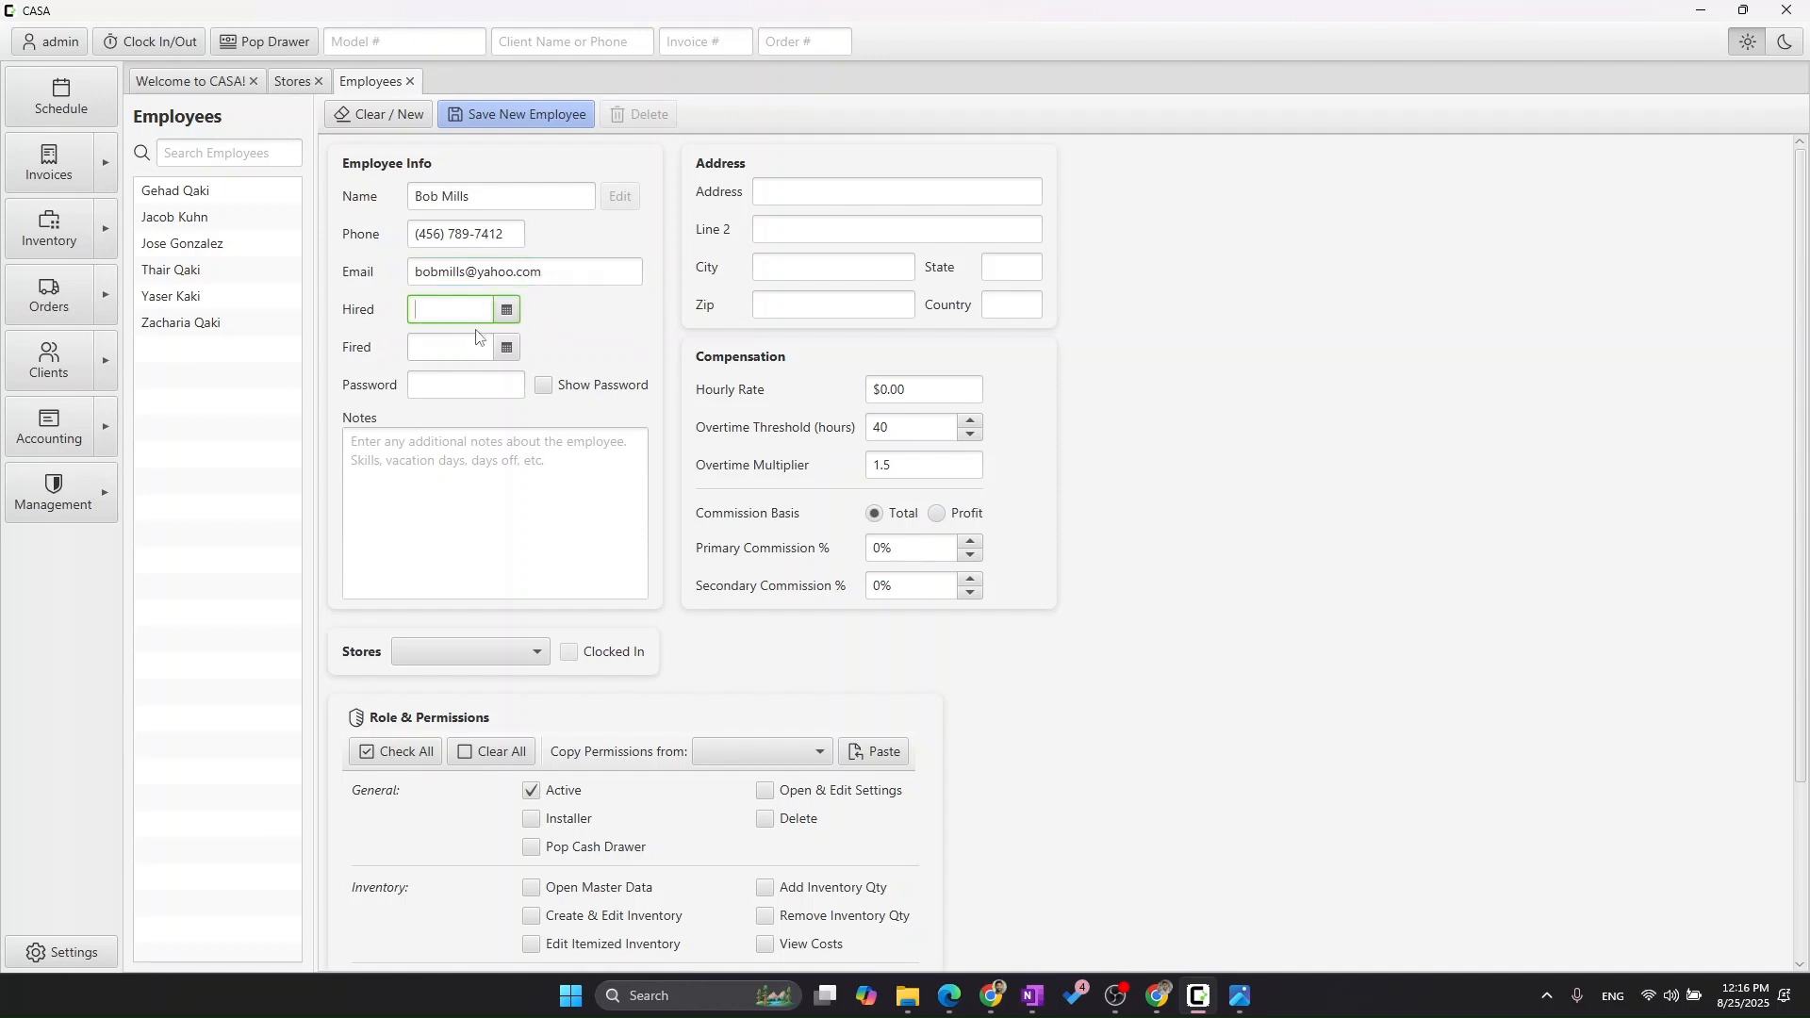
# Set the hire date to 25 August 2025 using the calendar.
pyautogui.click(508, 311)
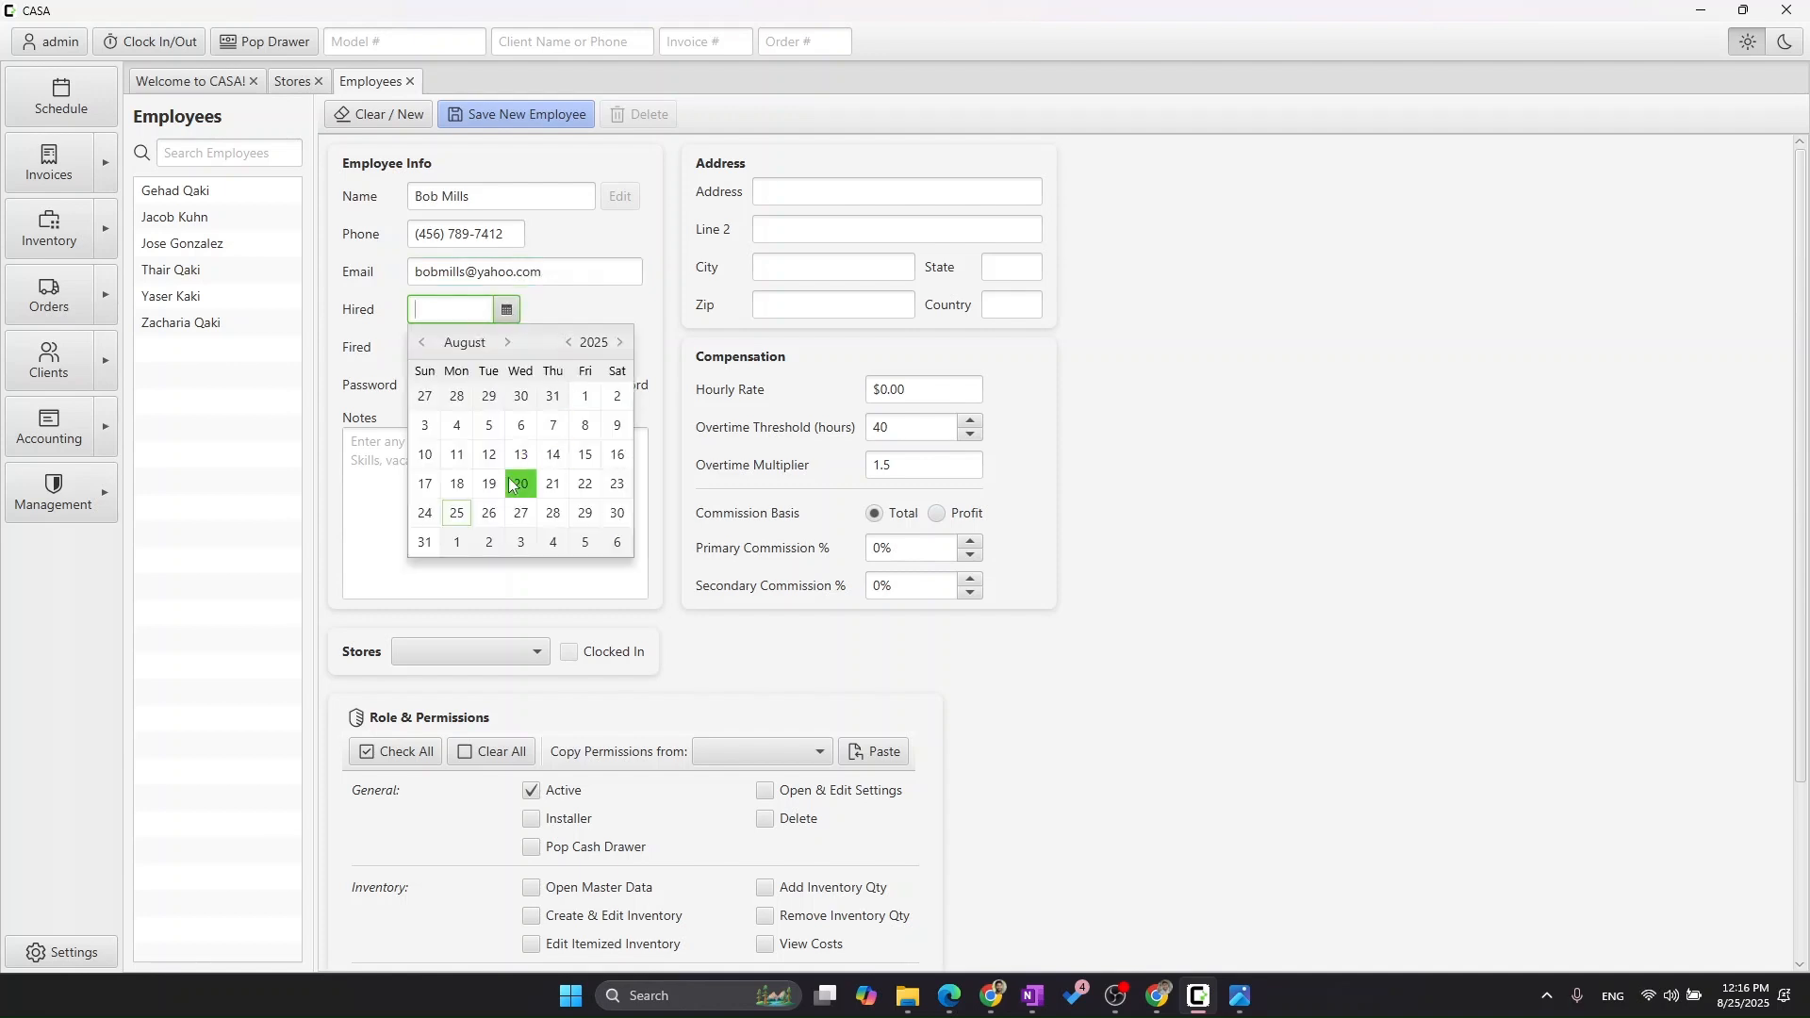
pyautogui.click(457, 515)
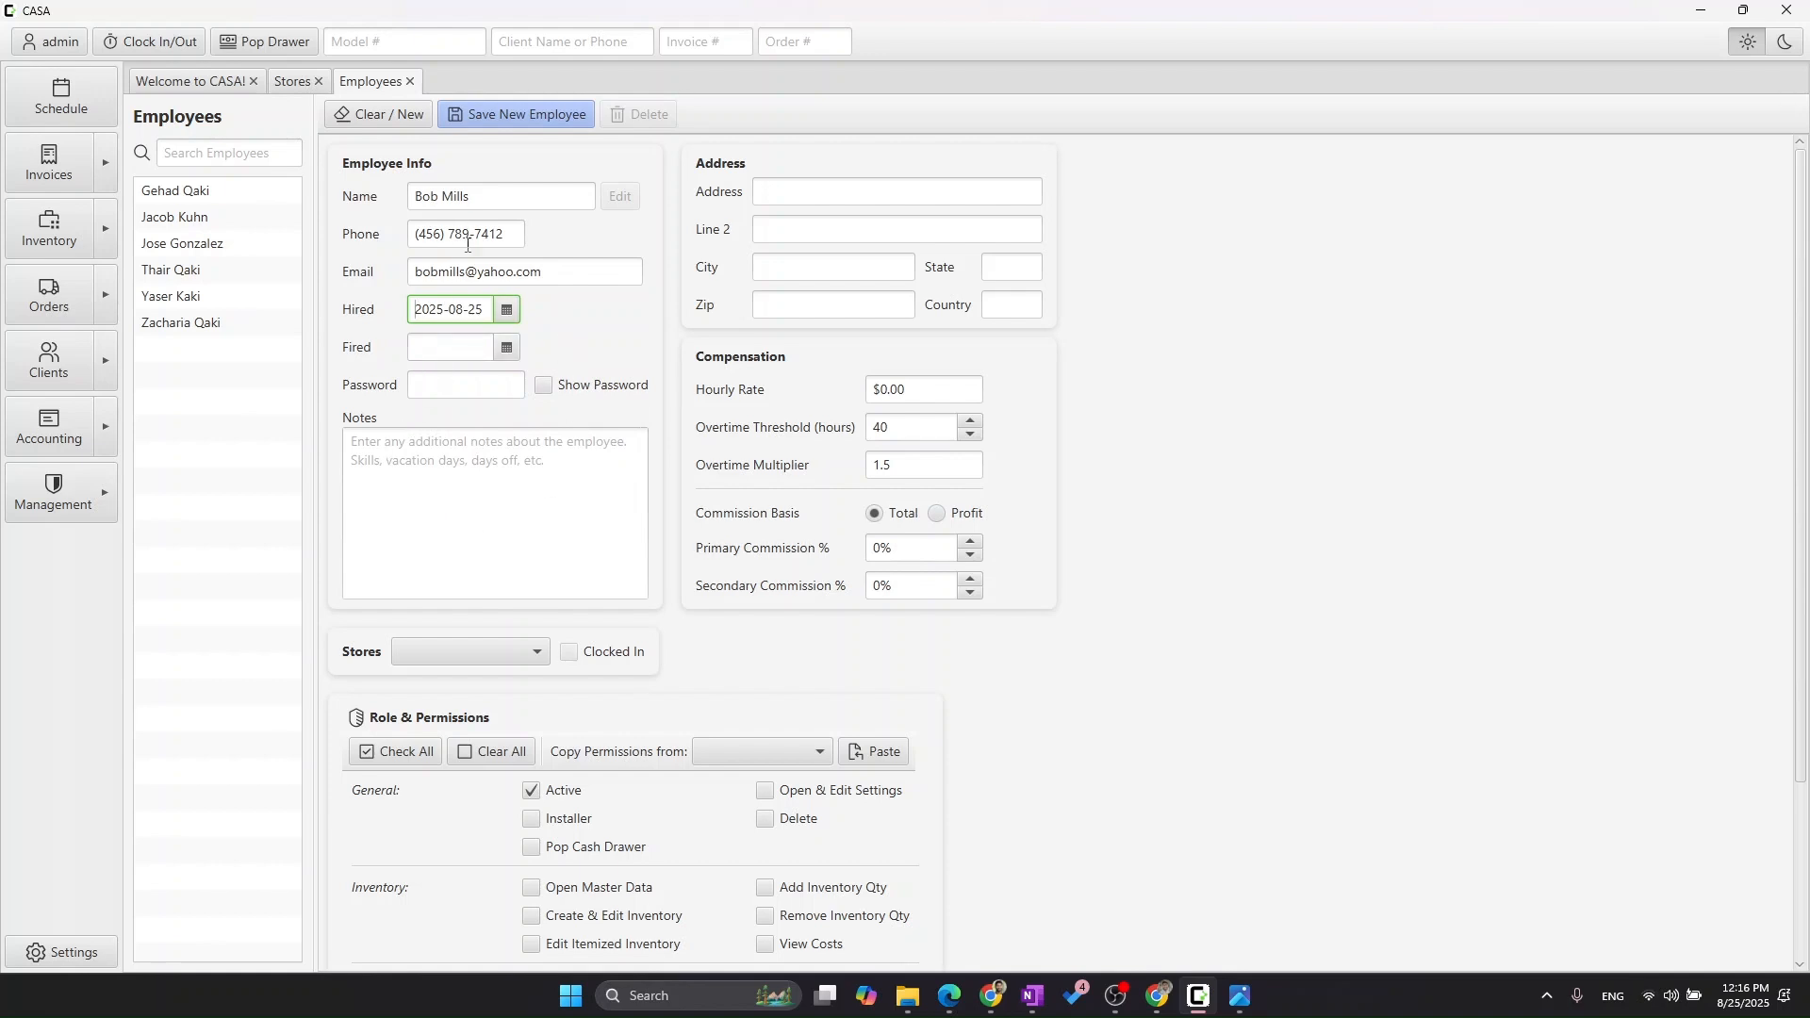
pyautogui.click(454, 390)
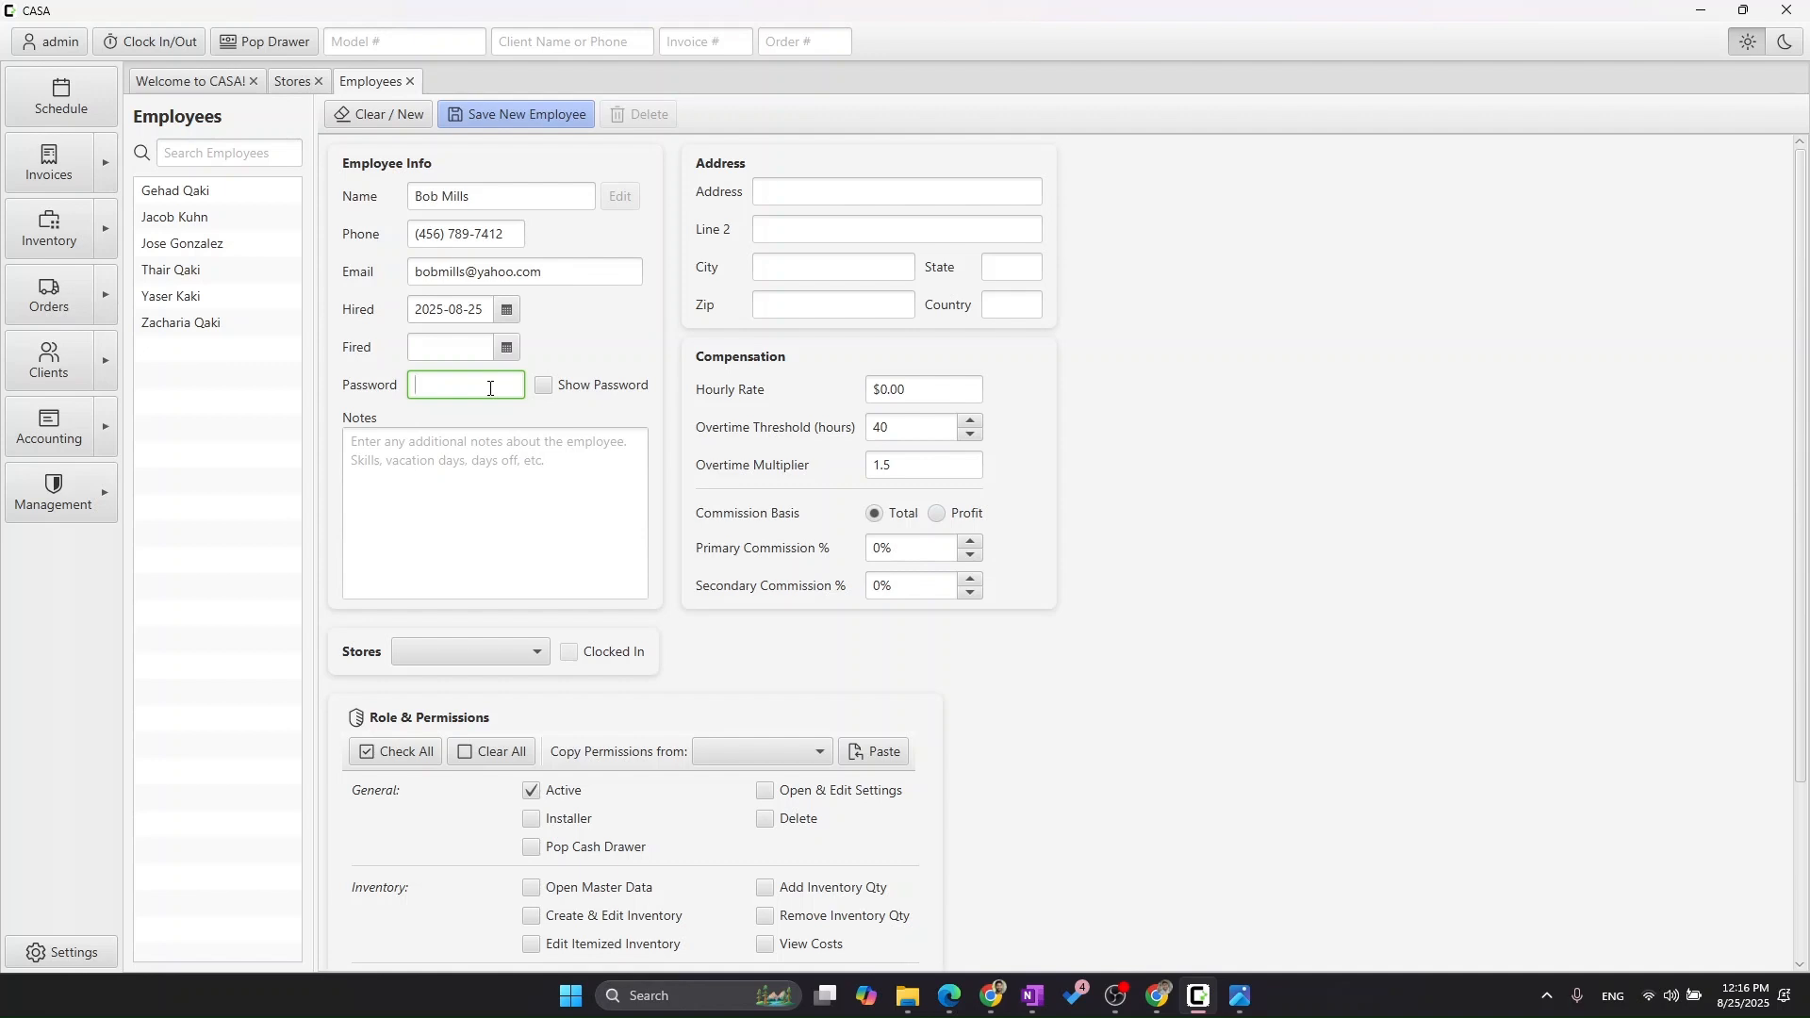
# Enter the employee's login password, leaving Notes and Address empty.
pyautogui.write('12345')
pyautogui.click(552, 454)
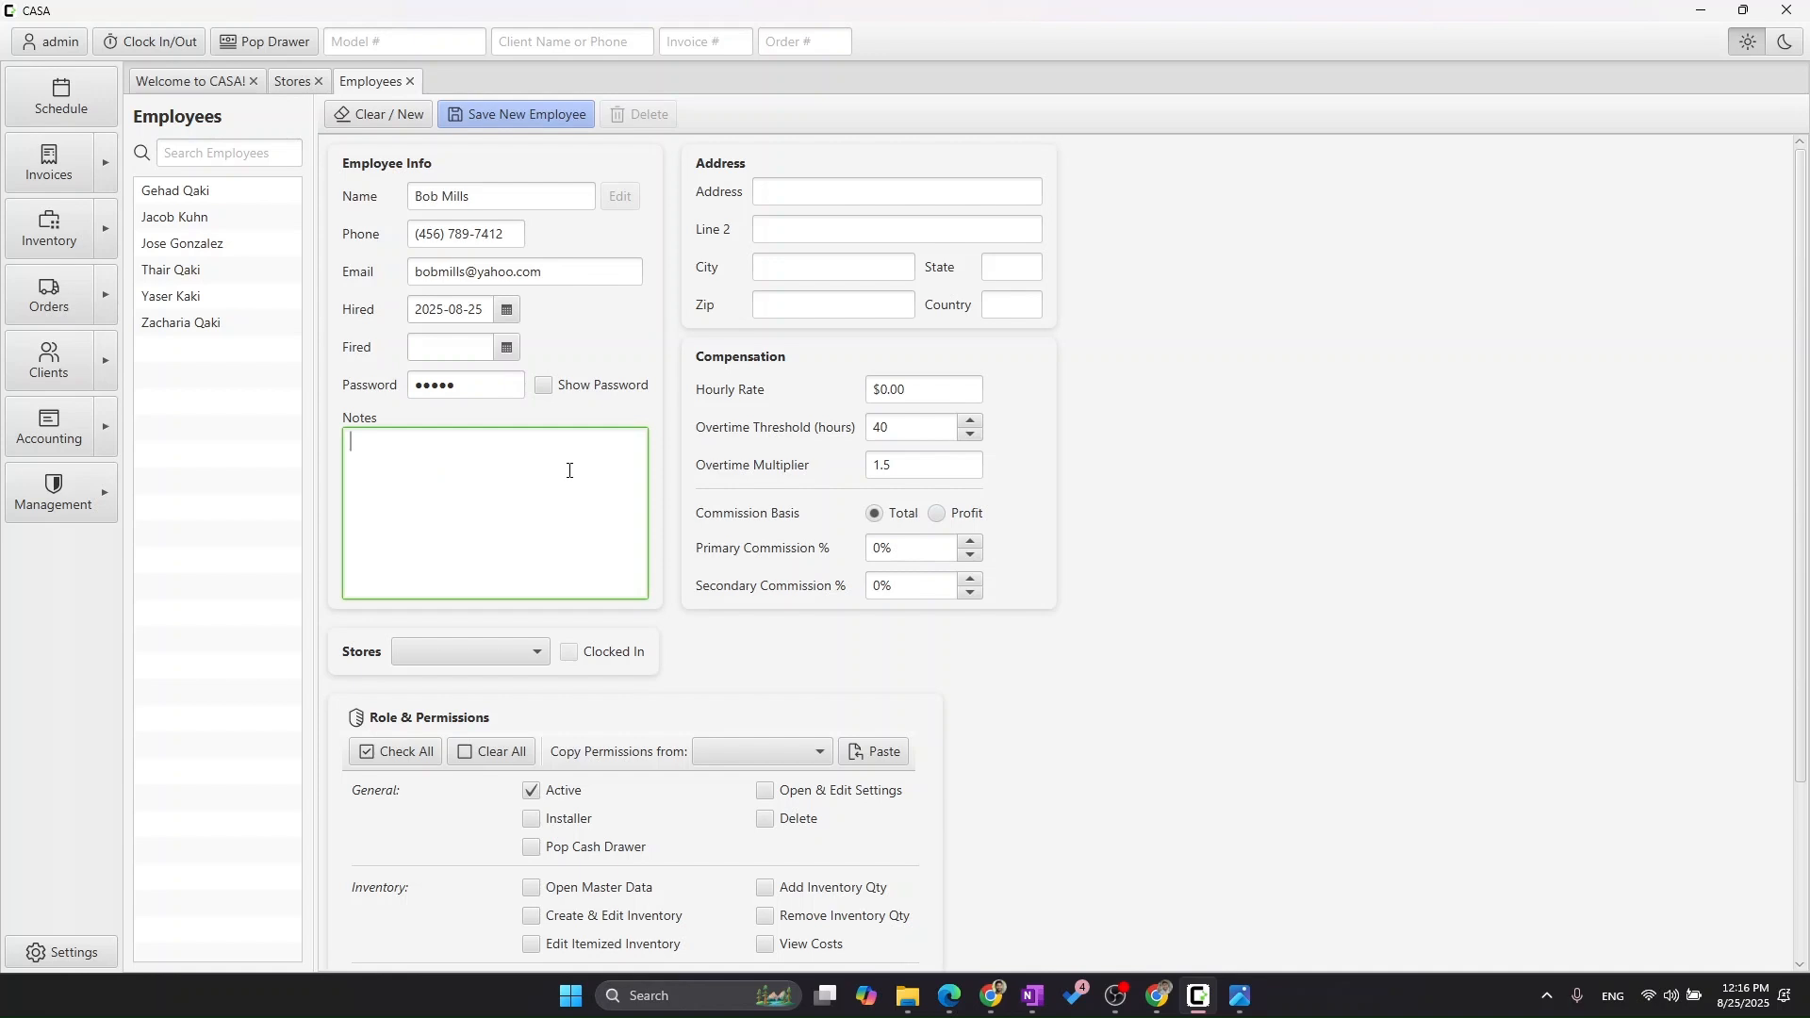
pyautogui.click(603, 421)
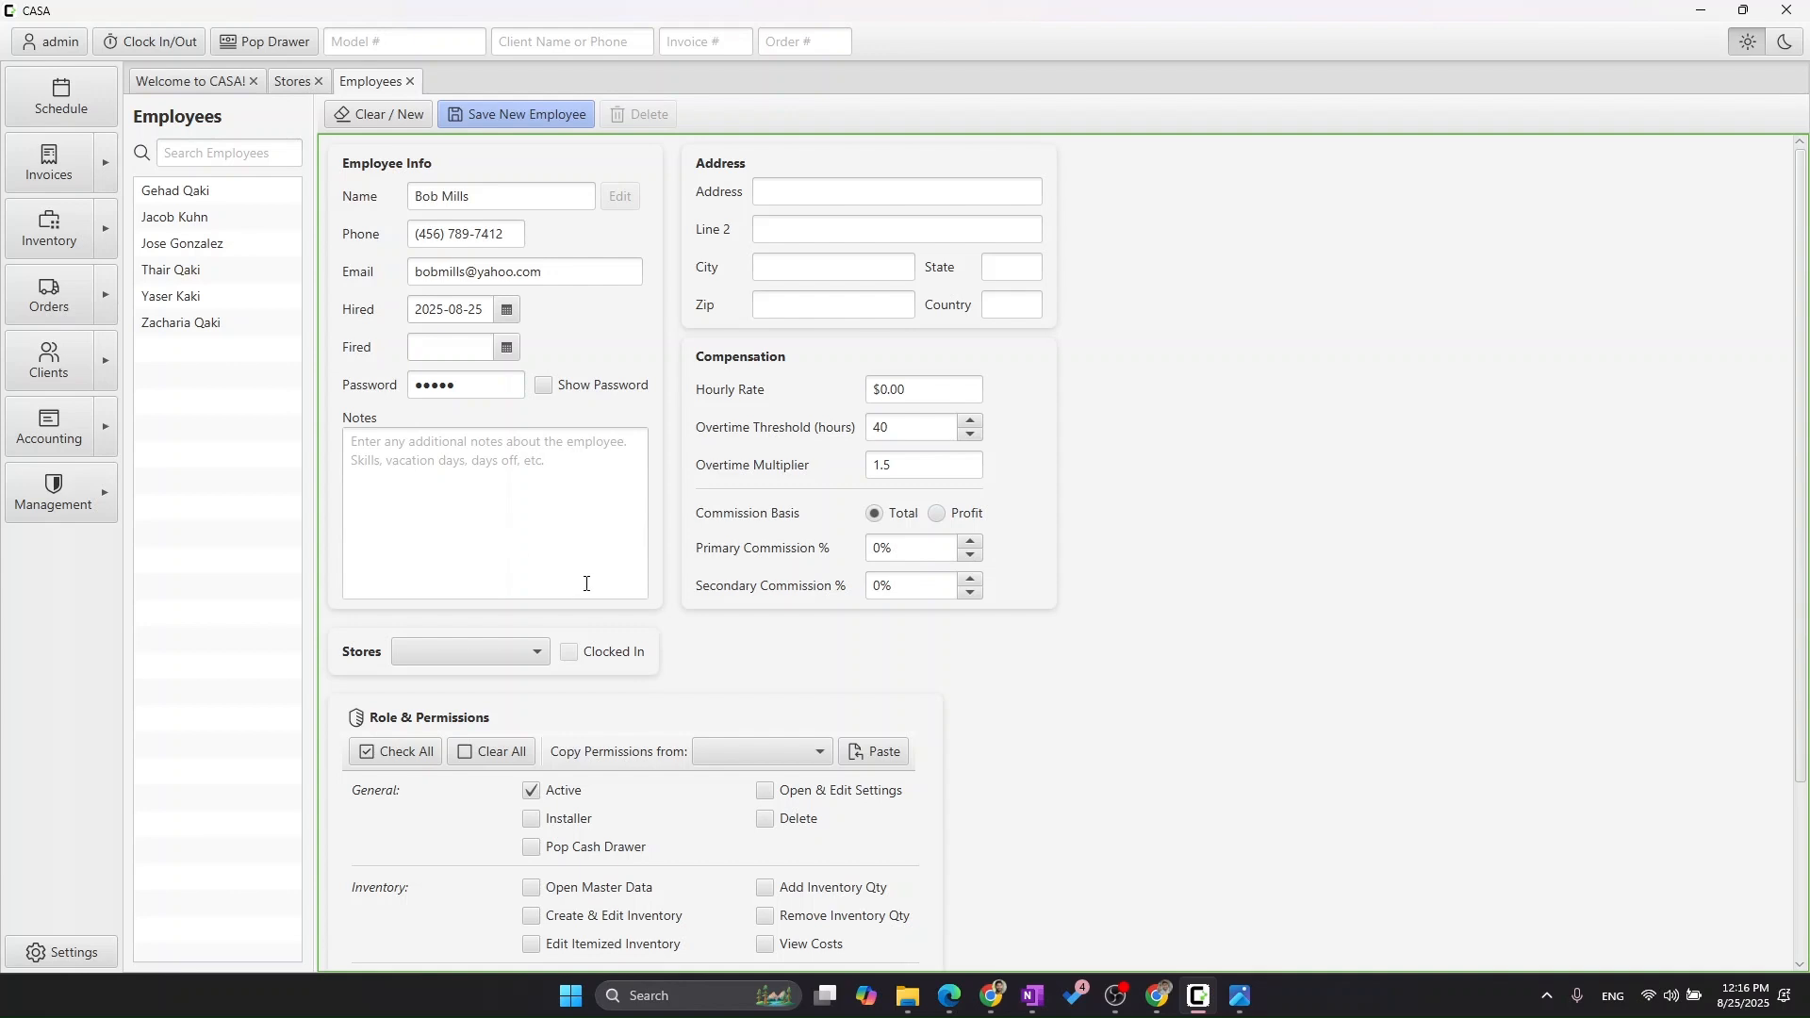
pyautogui.click(835, 192)
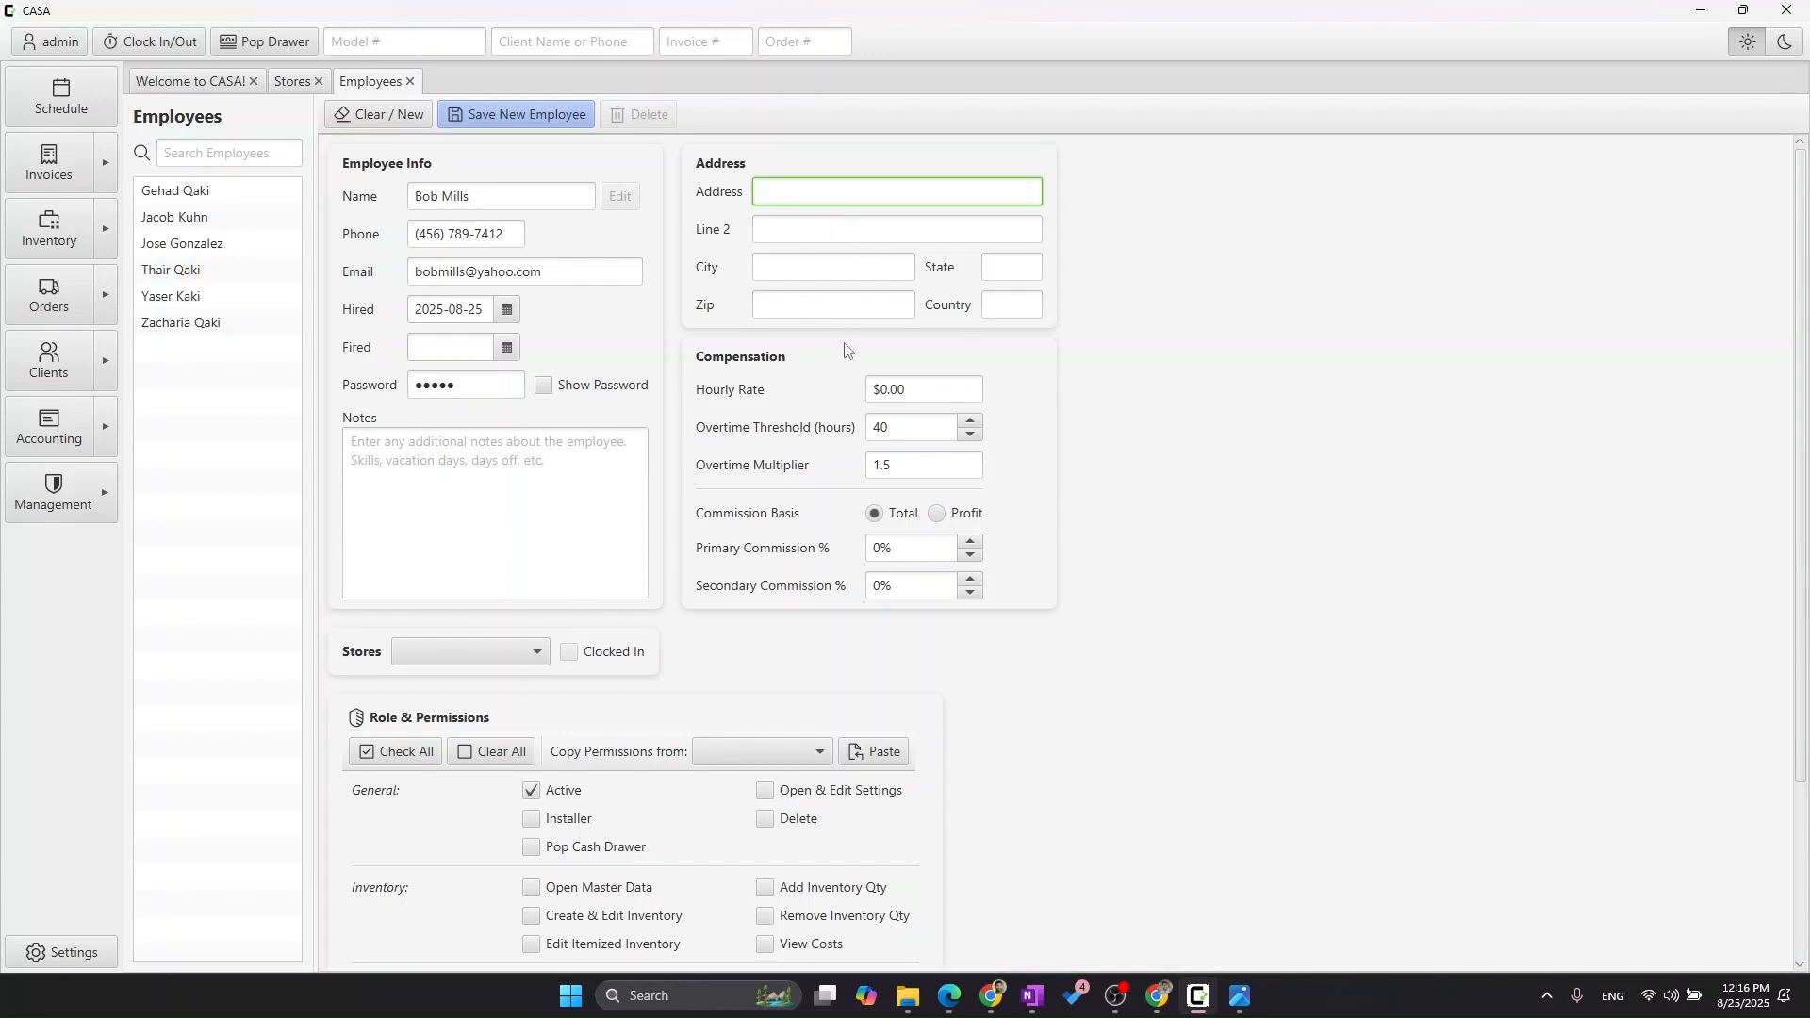
pyautogui.click(931, 392)
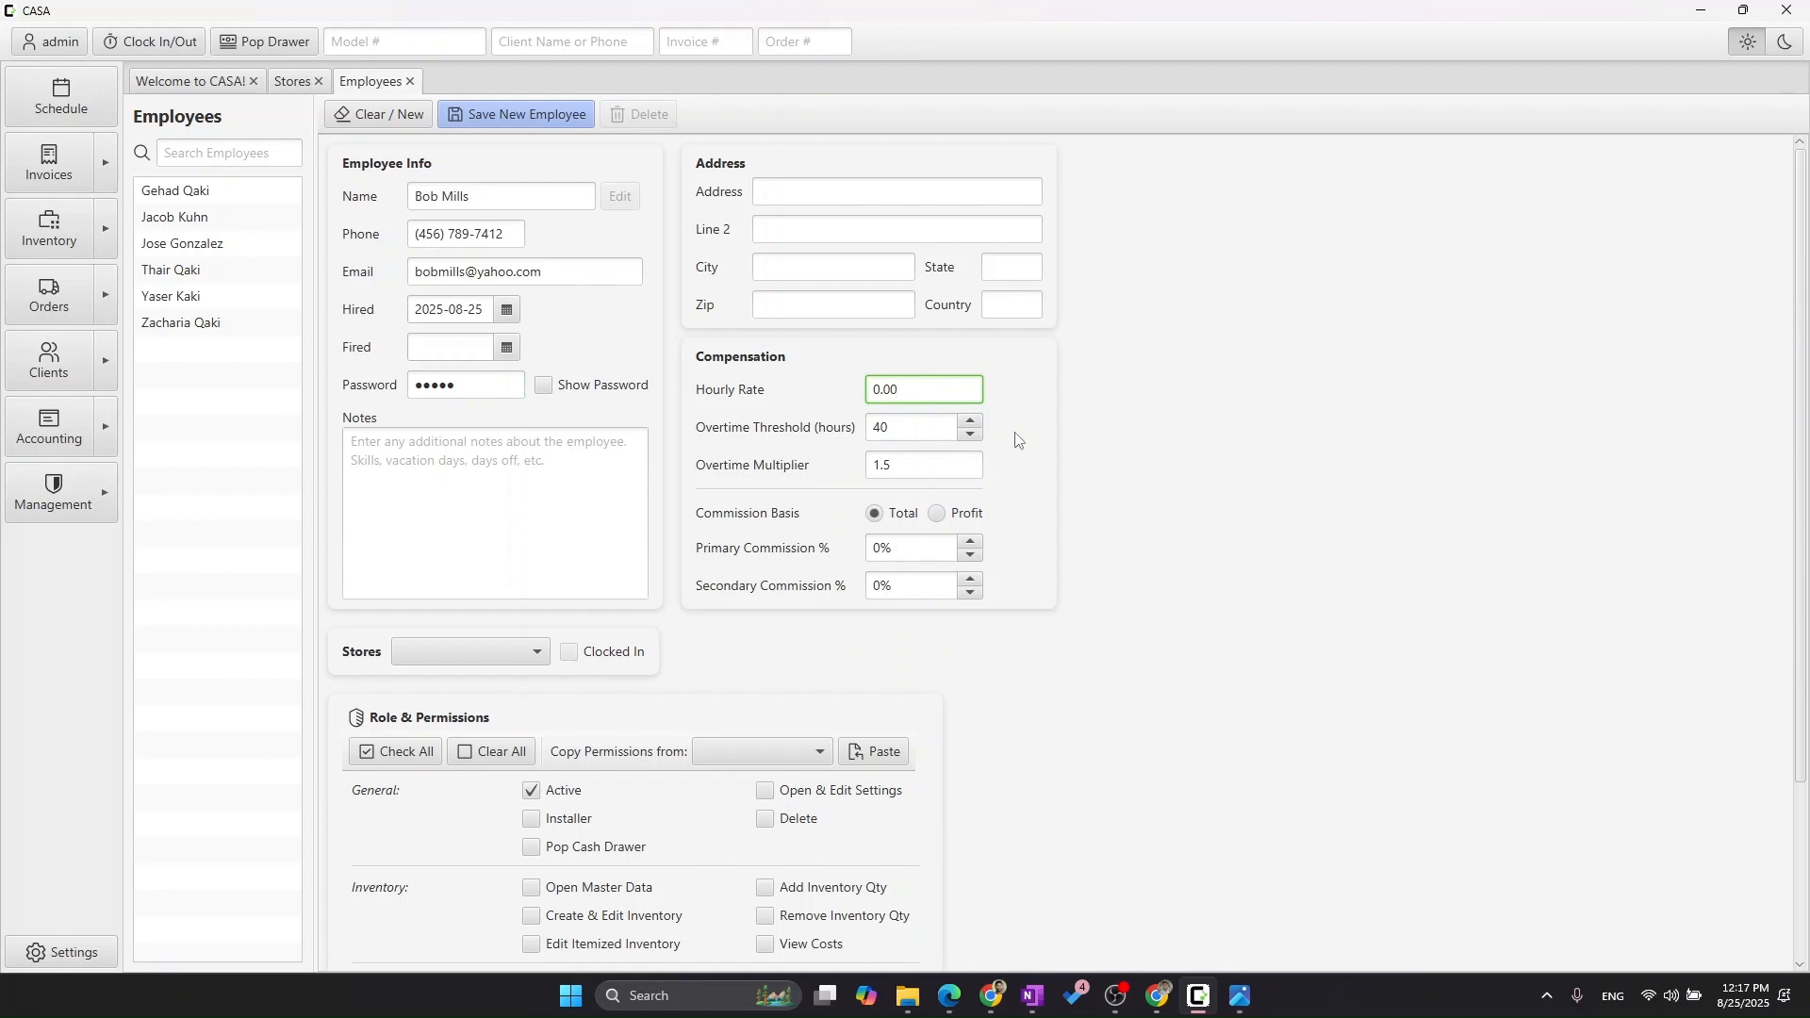
# Set the hourly rate to $20.00 and raise the primary commission to 3%.
pyautogui.doubleClick(923, 385)
pyautogui.write('20')
pyautogui.press('Tab')
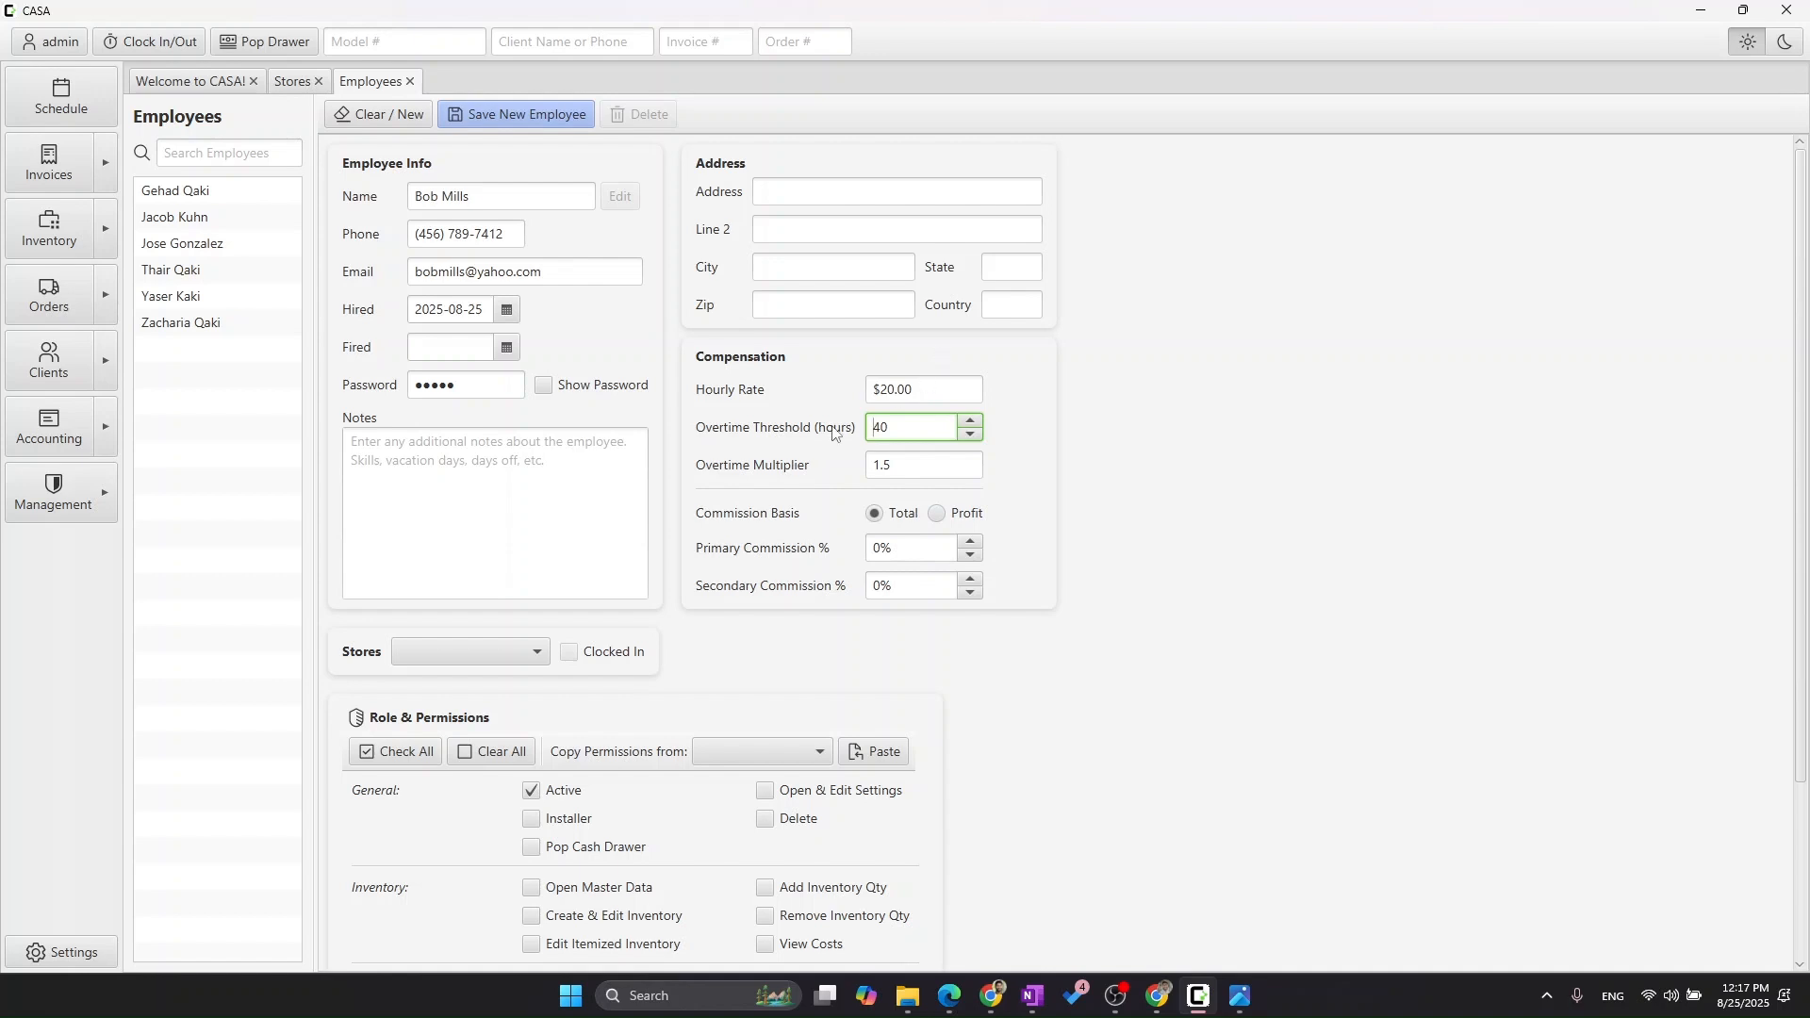
pyautogui.click(905, 464)
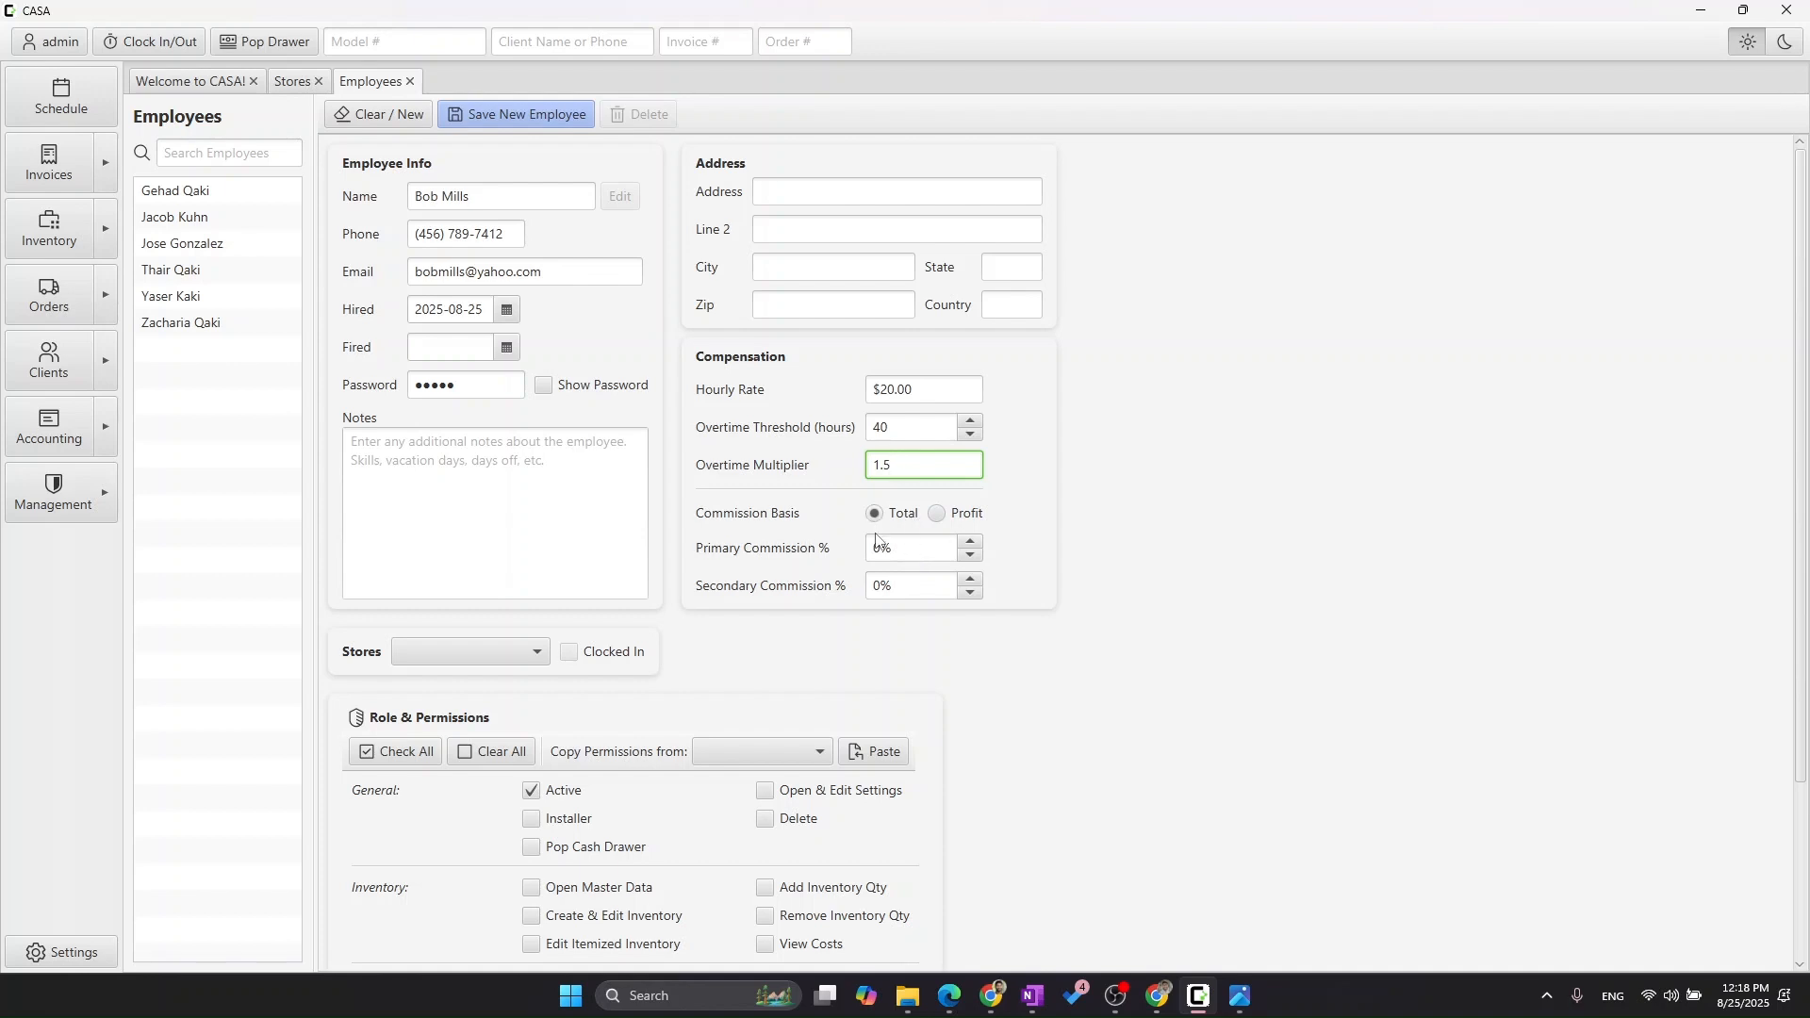
pyautogui.click(972, 542)
pyautogui.click(1001, 542)
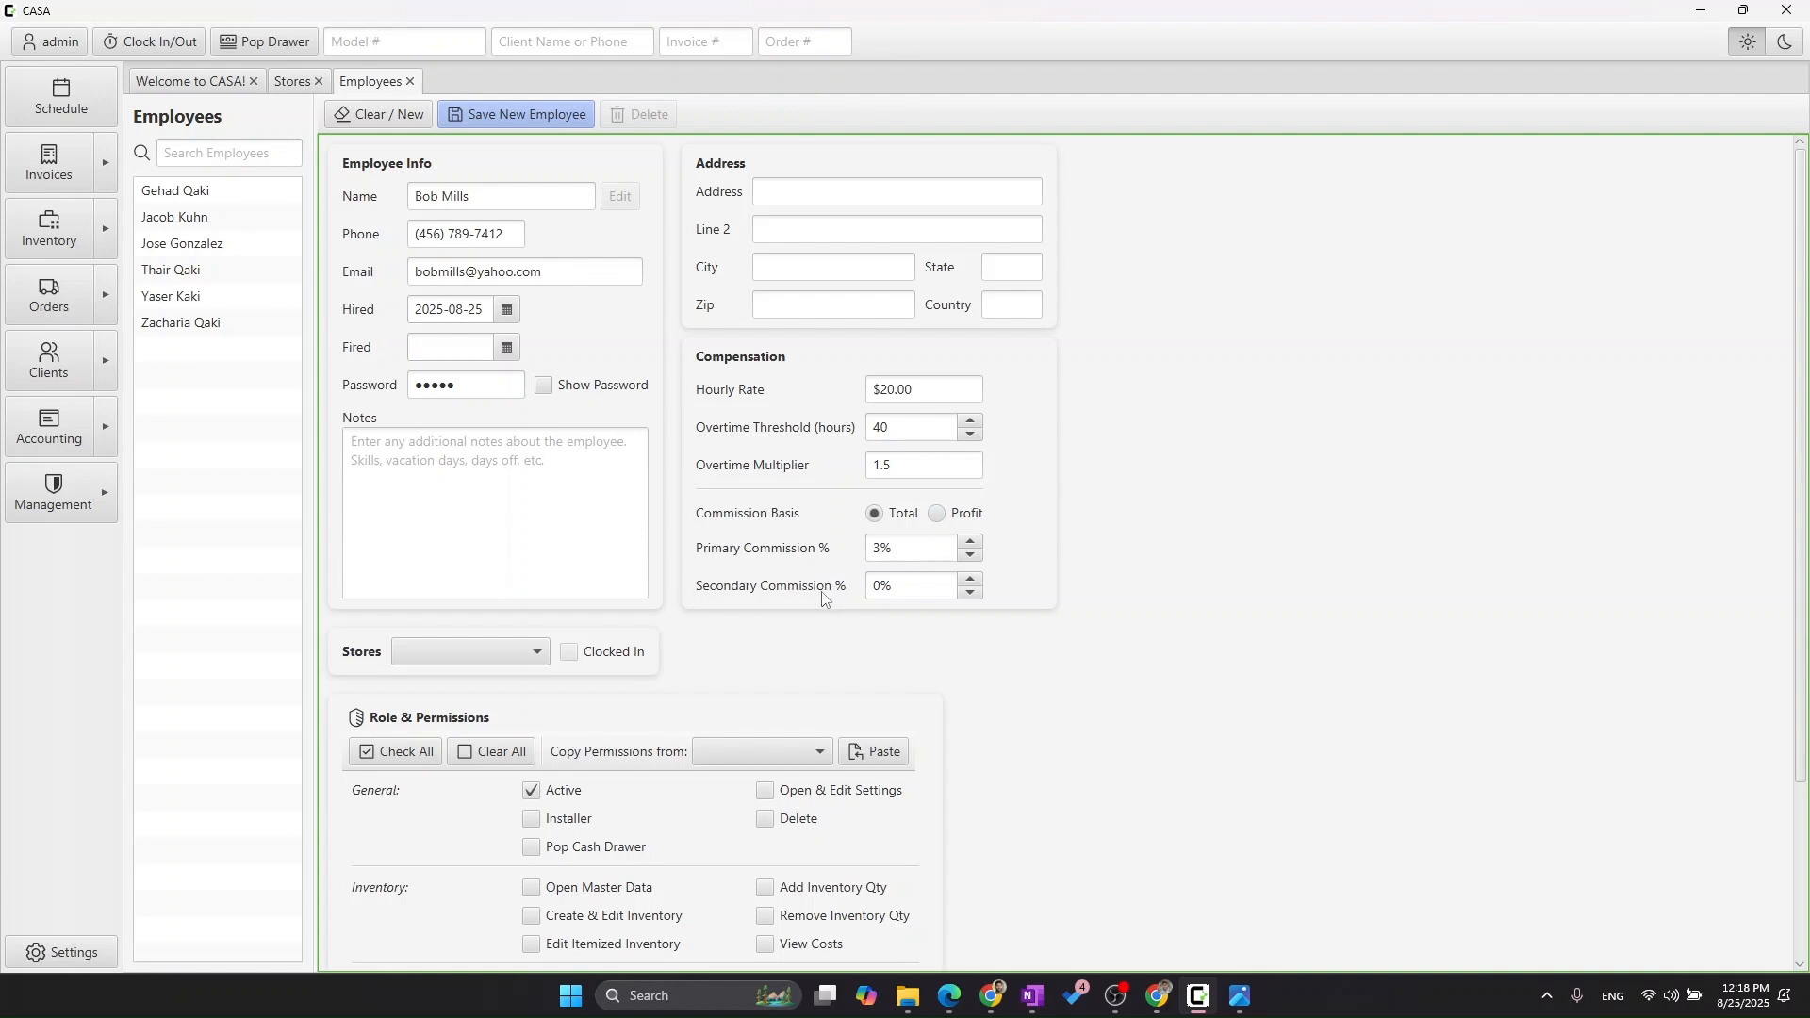
# Set the secondary commission to 1.5%.
pyautogui.click(936, 585)
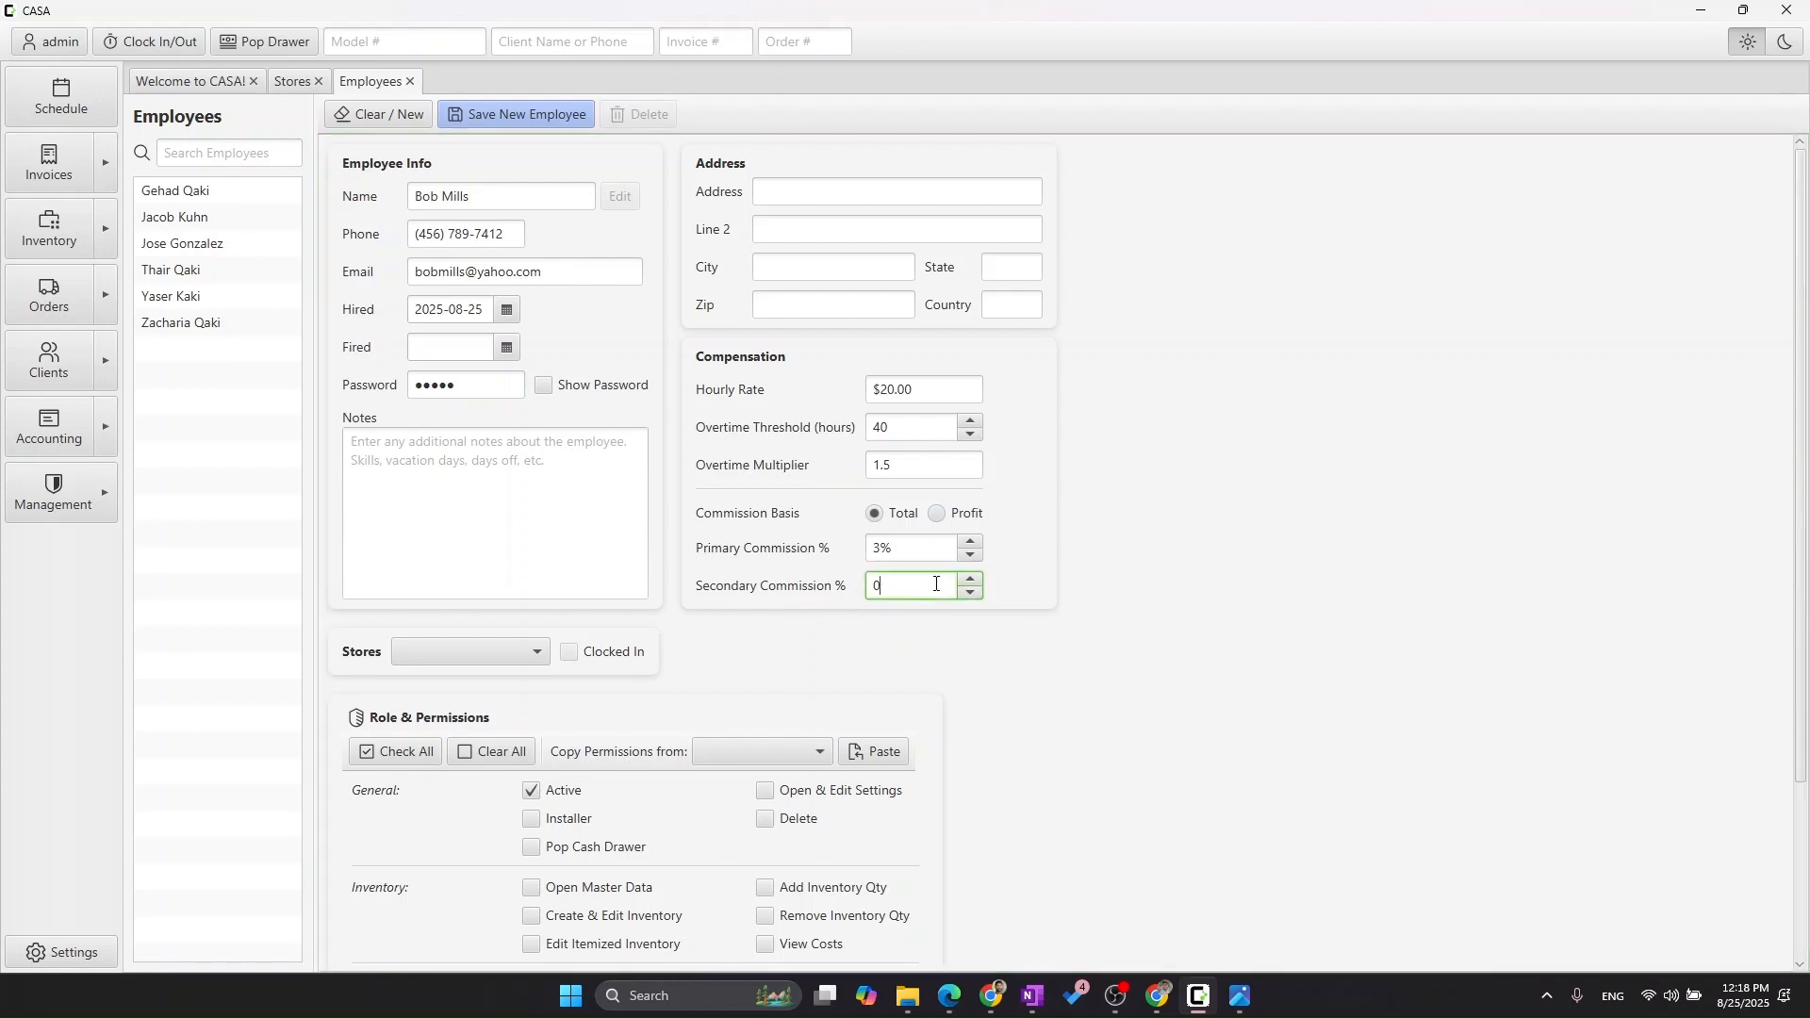
pyautogui.write('1.5')
pyautogui.press('Tab')
pyautogui.click(788, 605)
pyautogui.scroll(-1, 788, 605)
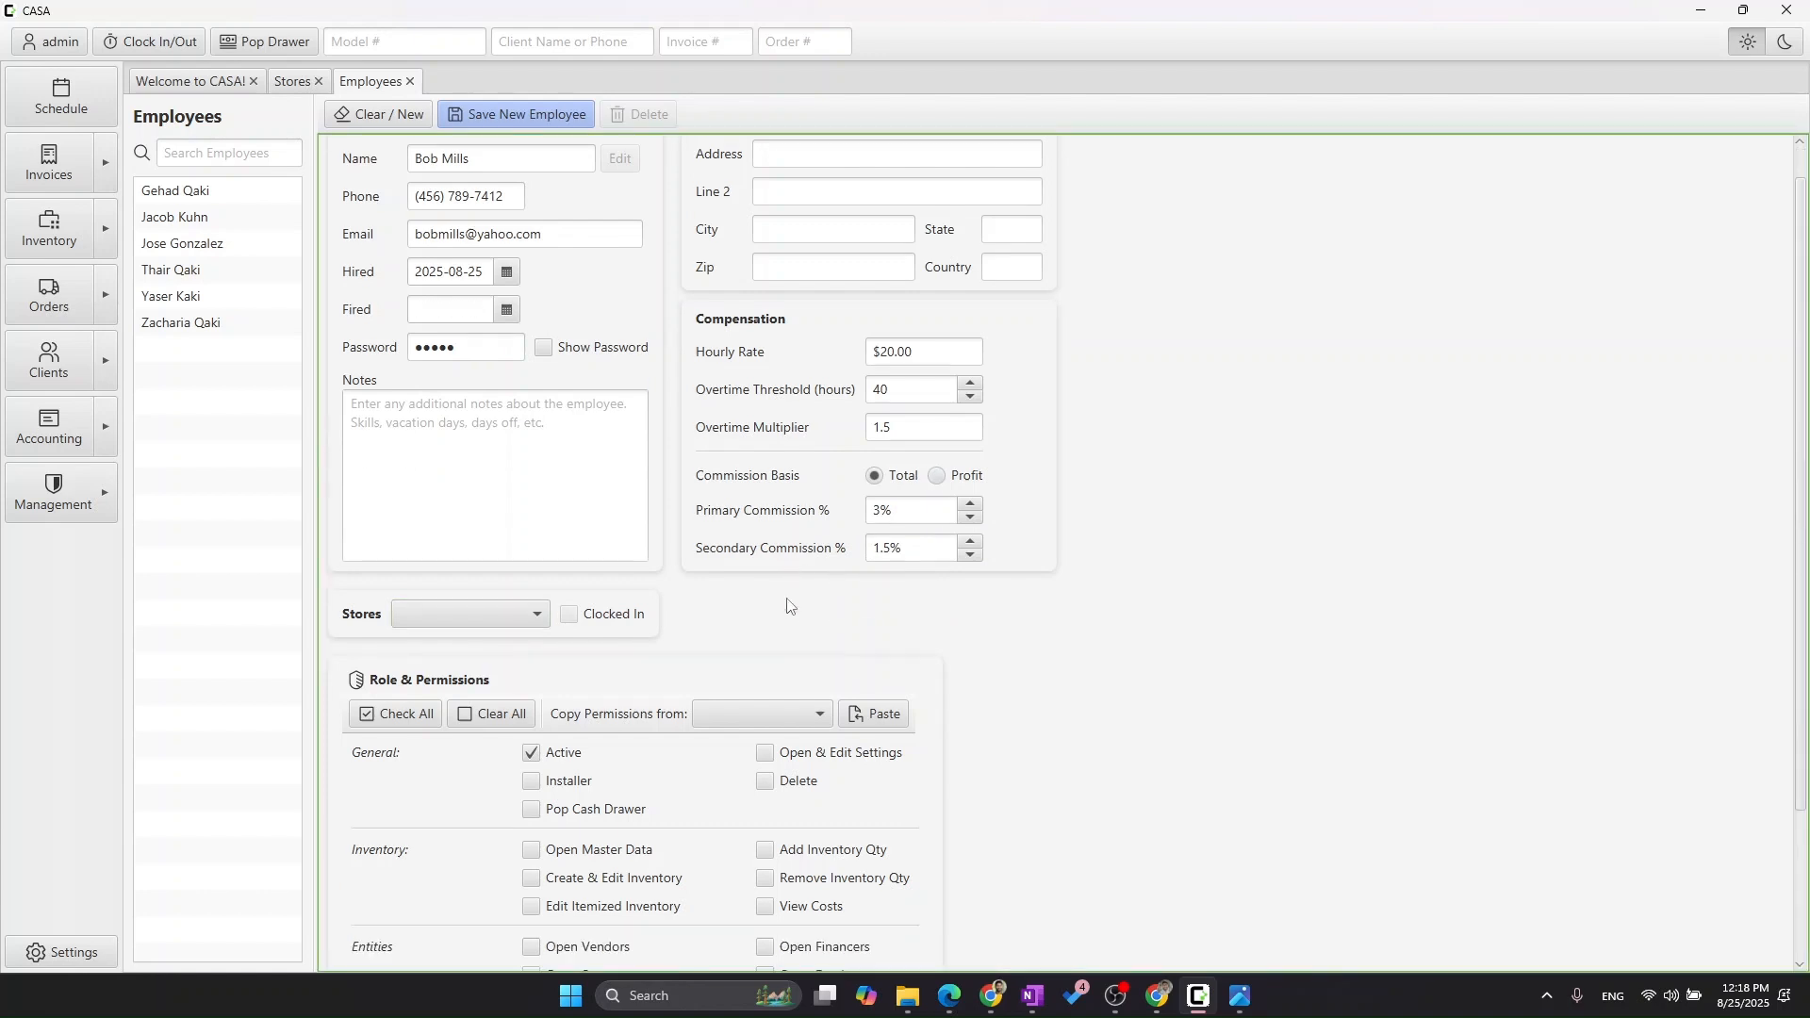
pyautogui.scroll(1, 788, 605)
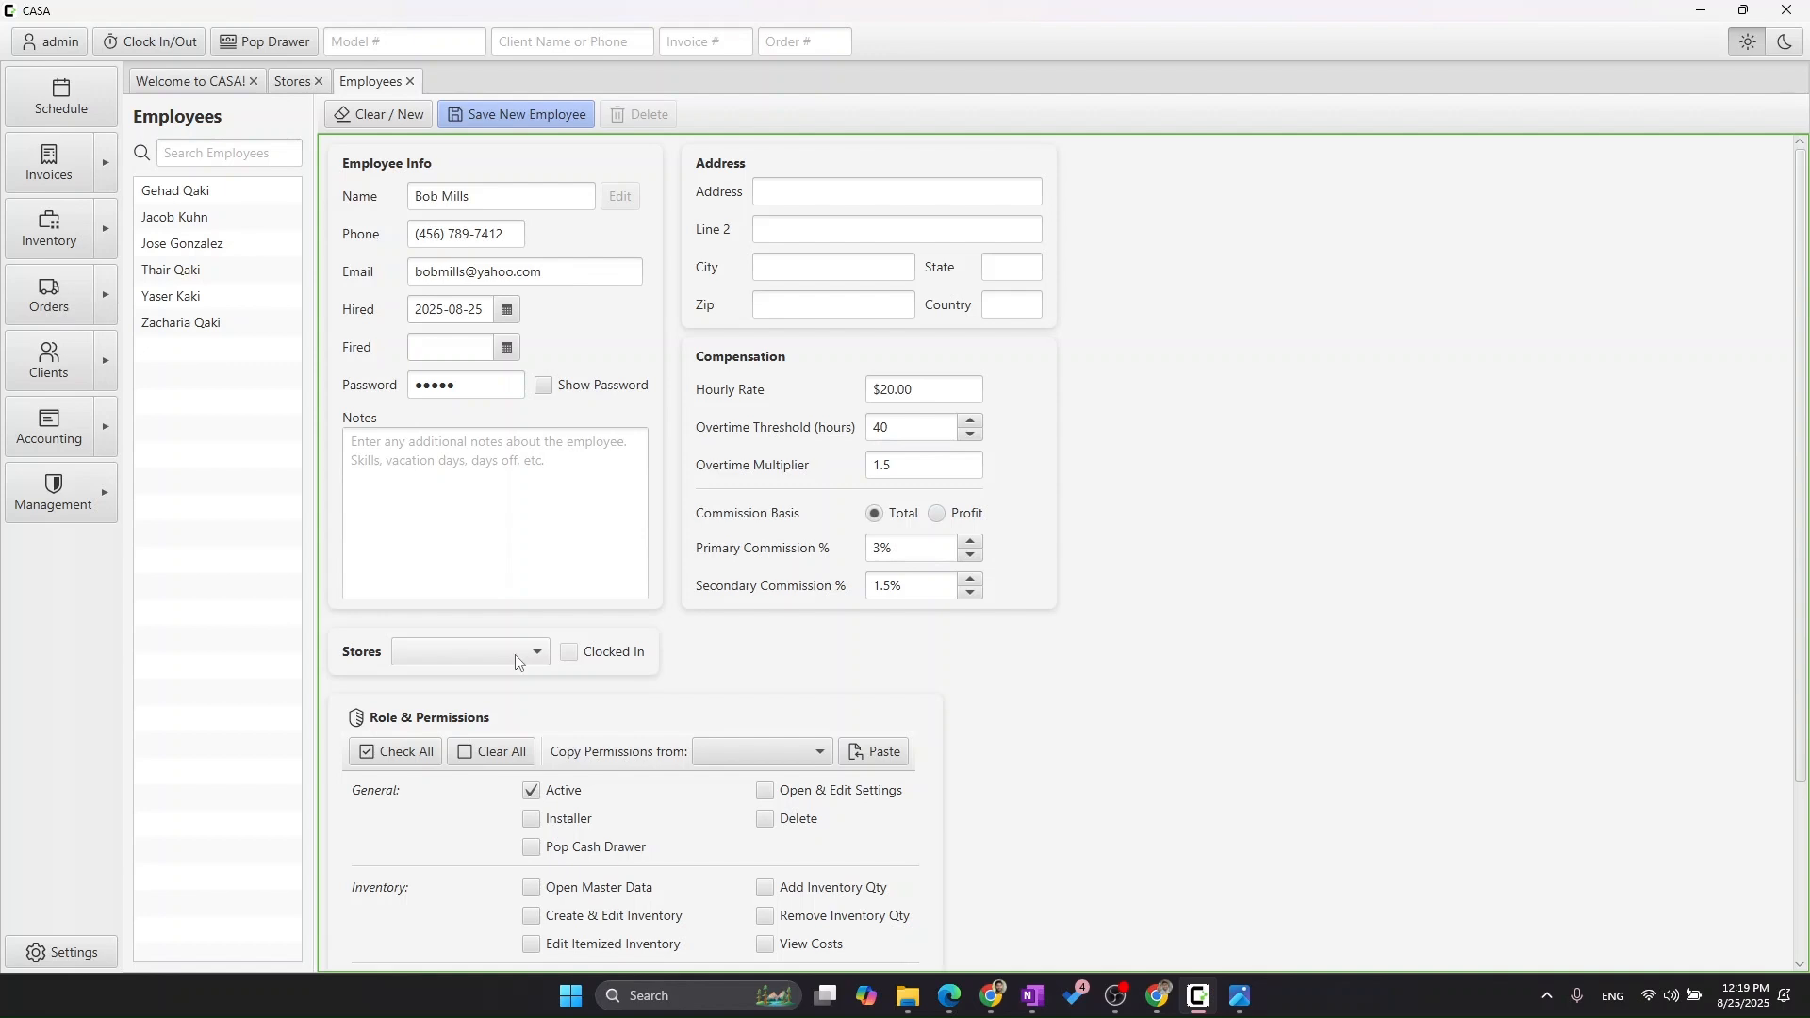
# Assign the employee to CarTunes only, leaving Gehad's Garage unticked.
pyautogui.click(488, 654)
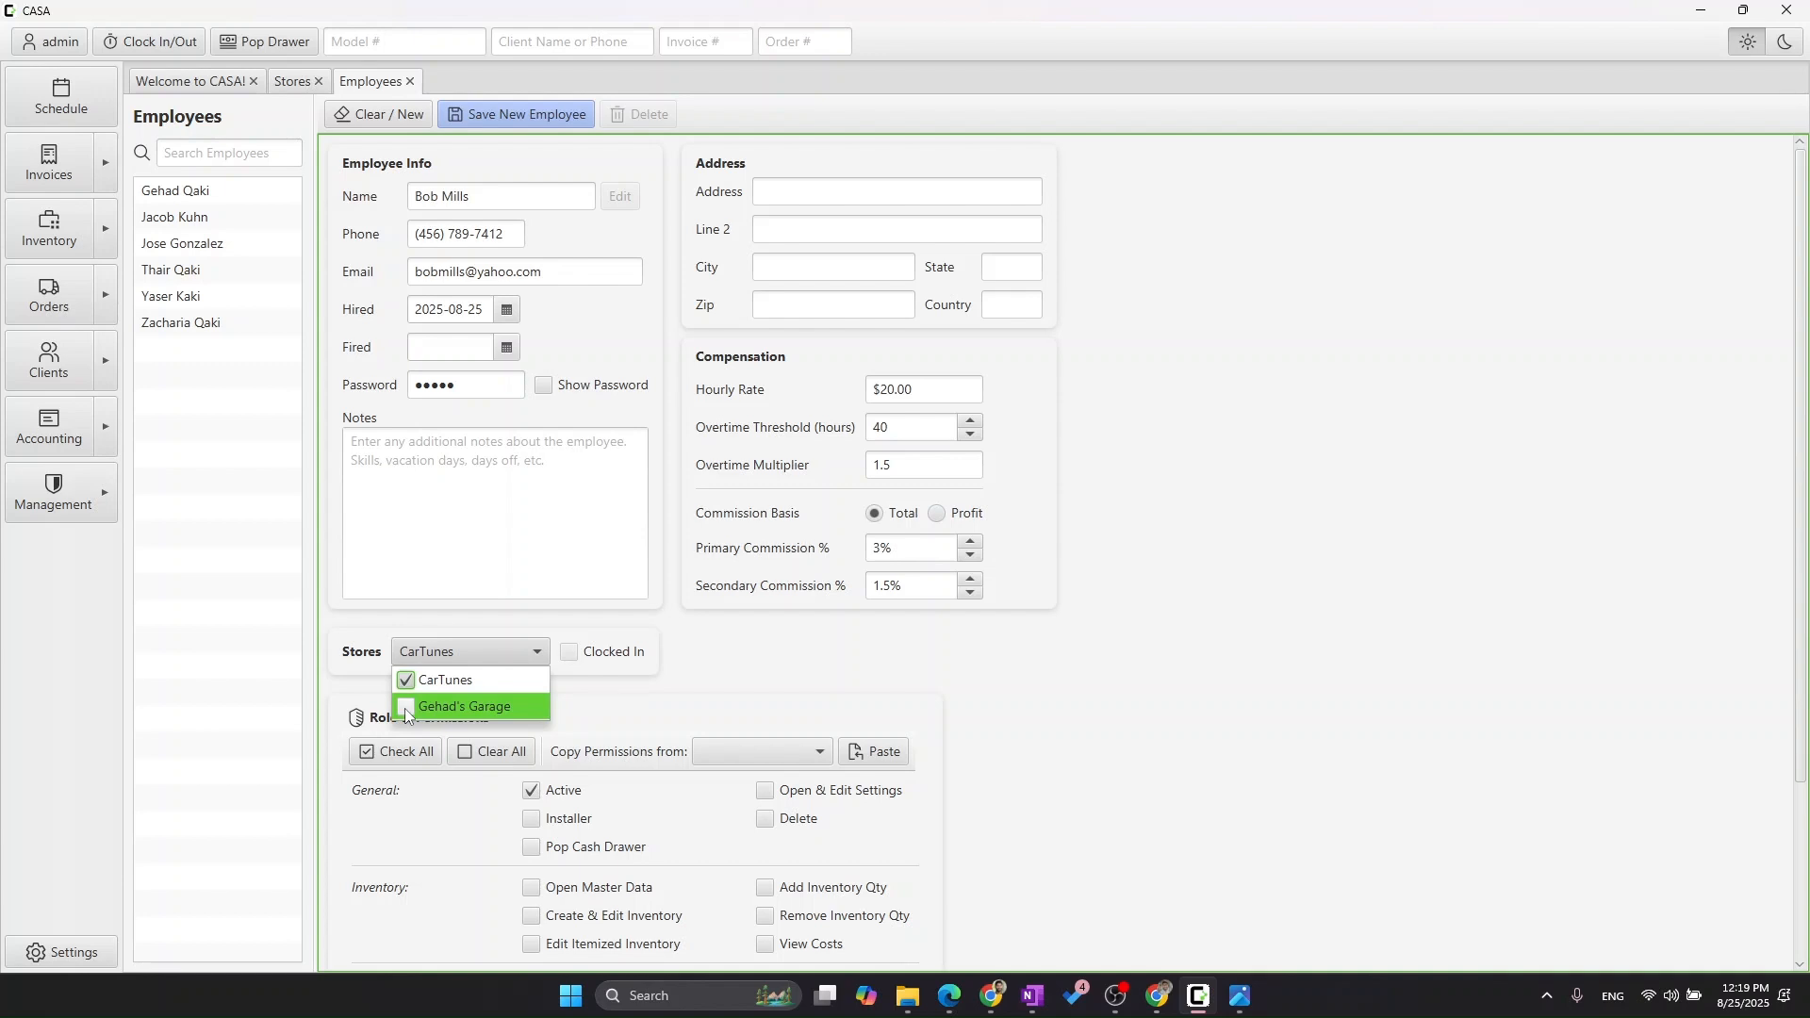
pyautogui.click(405, 709)
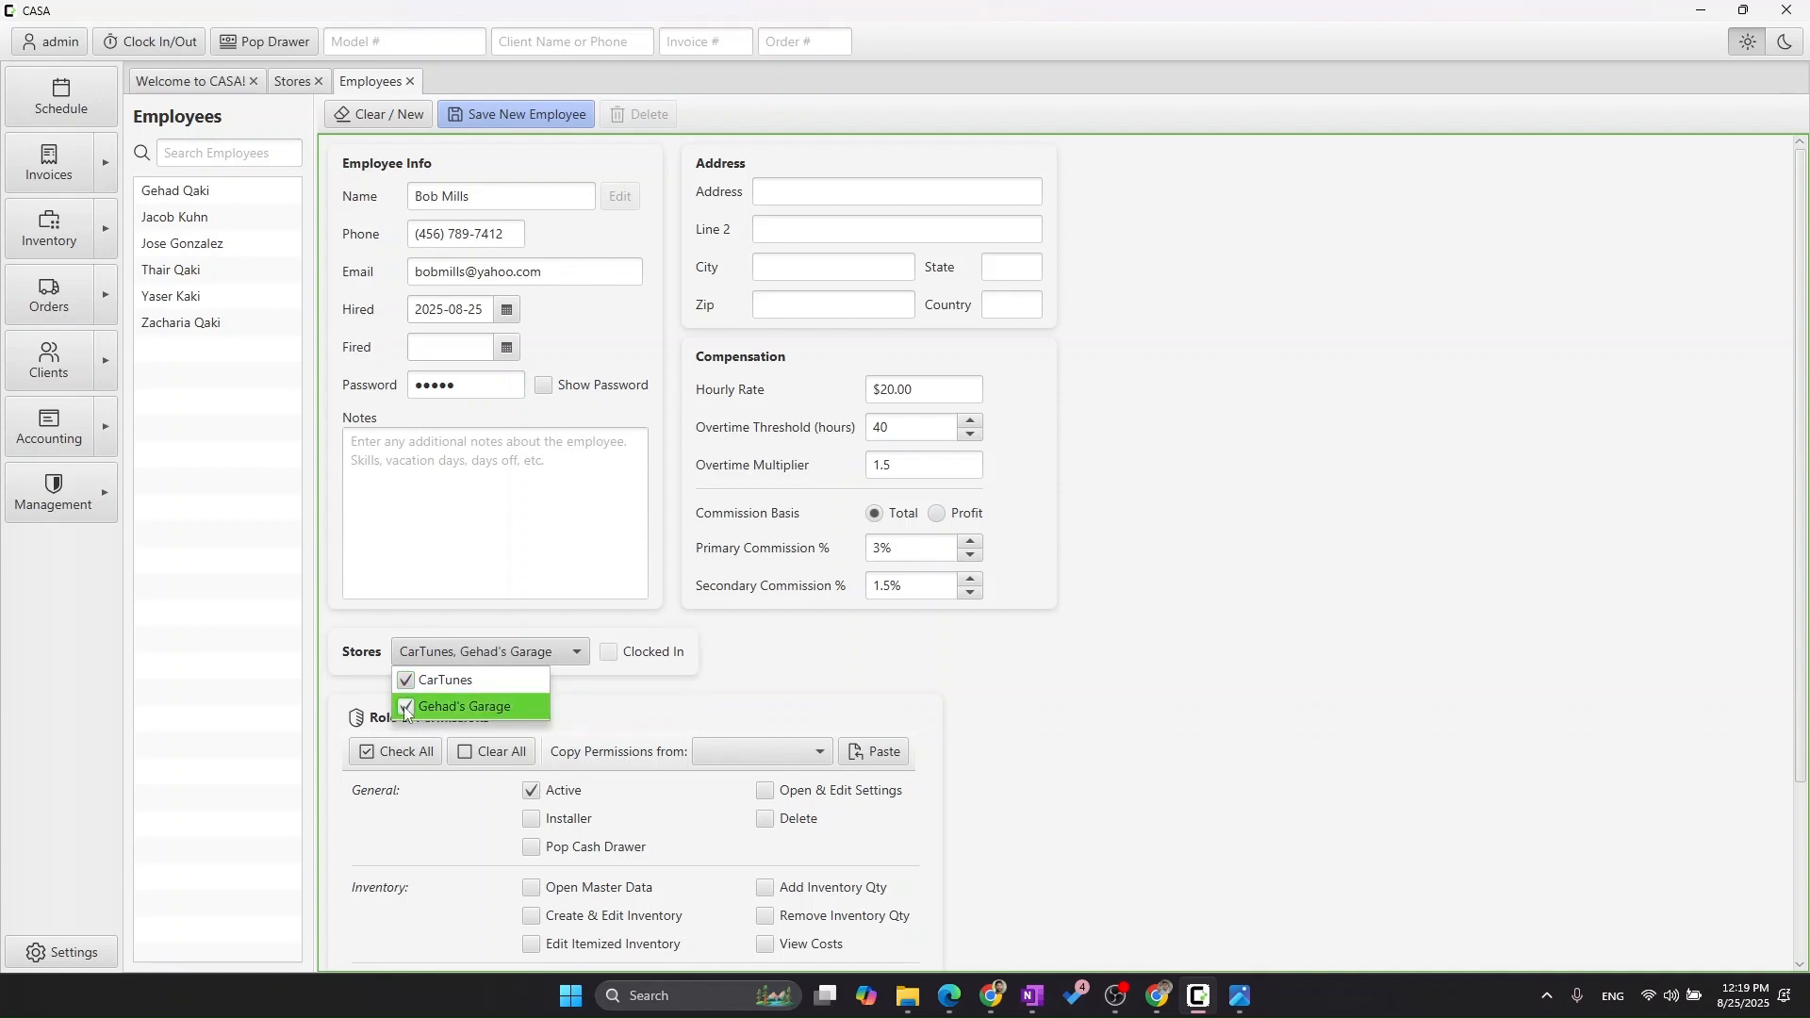
pyautogui.click(404, 708)
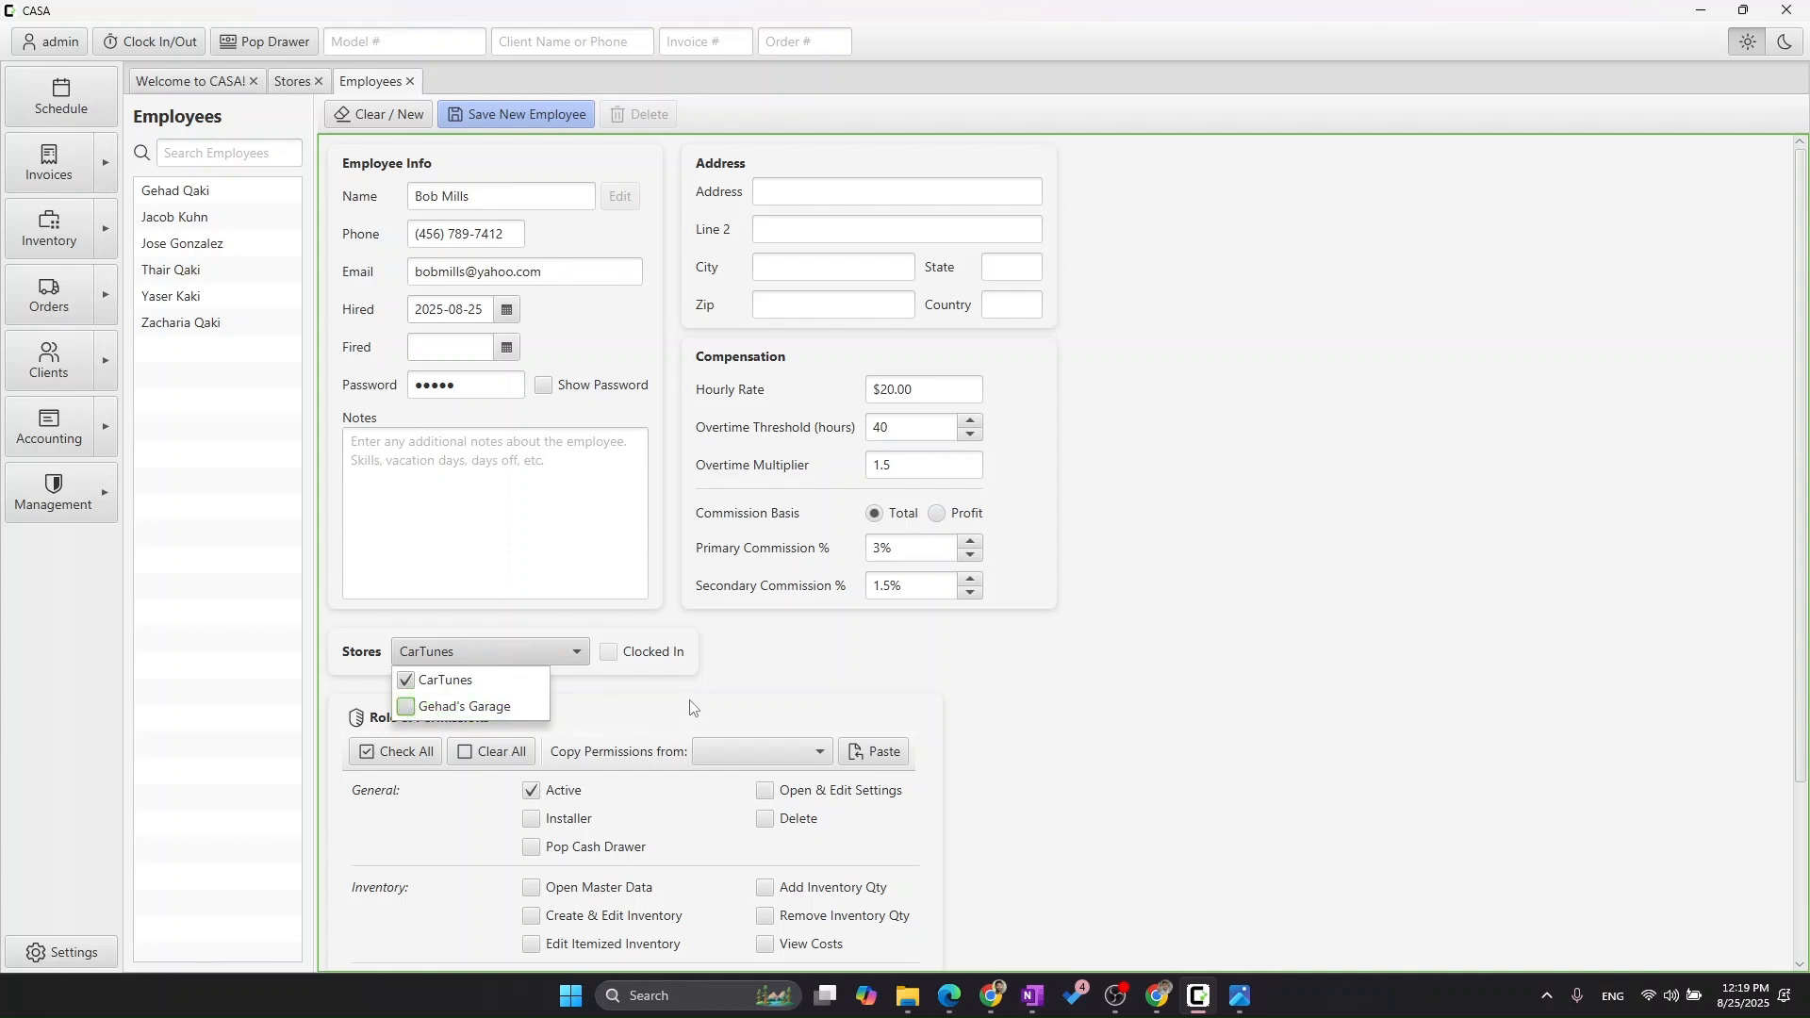
pyautogui.click(773, 662)
pyautogui.scroll(-3, 773, 661)
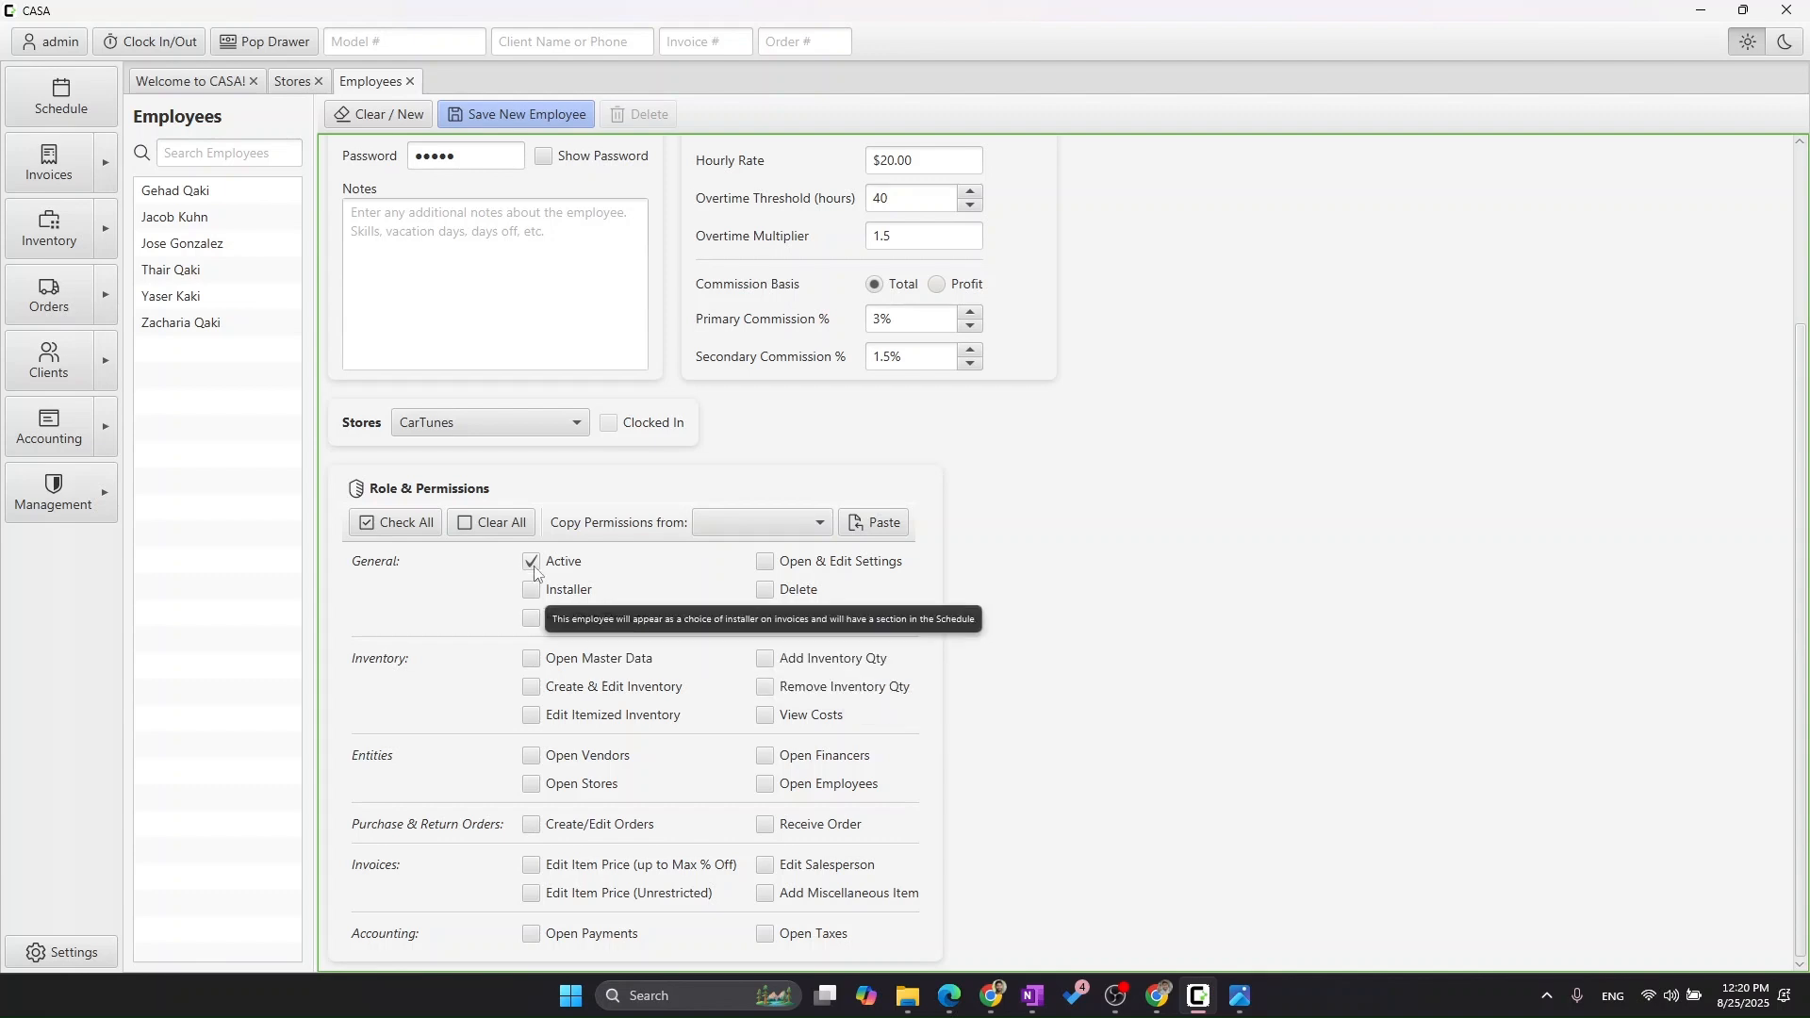
# Check all permissions, clear them all again, and open the Copy Permissions from list.
pyautogui.click(393, 524)
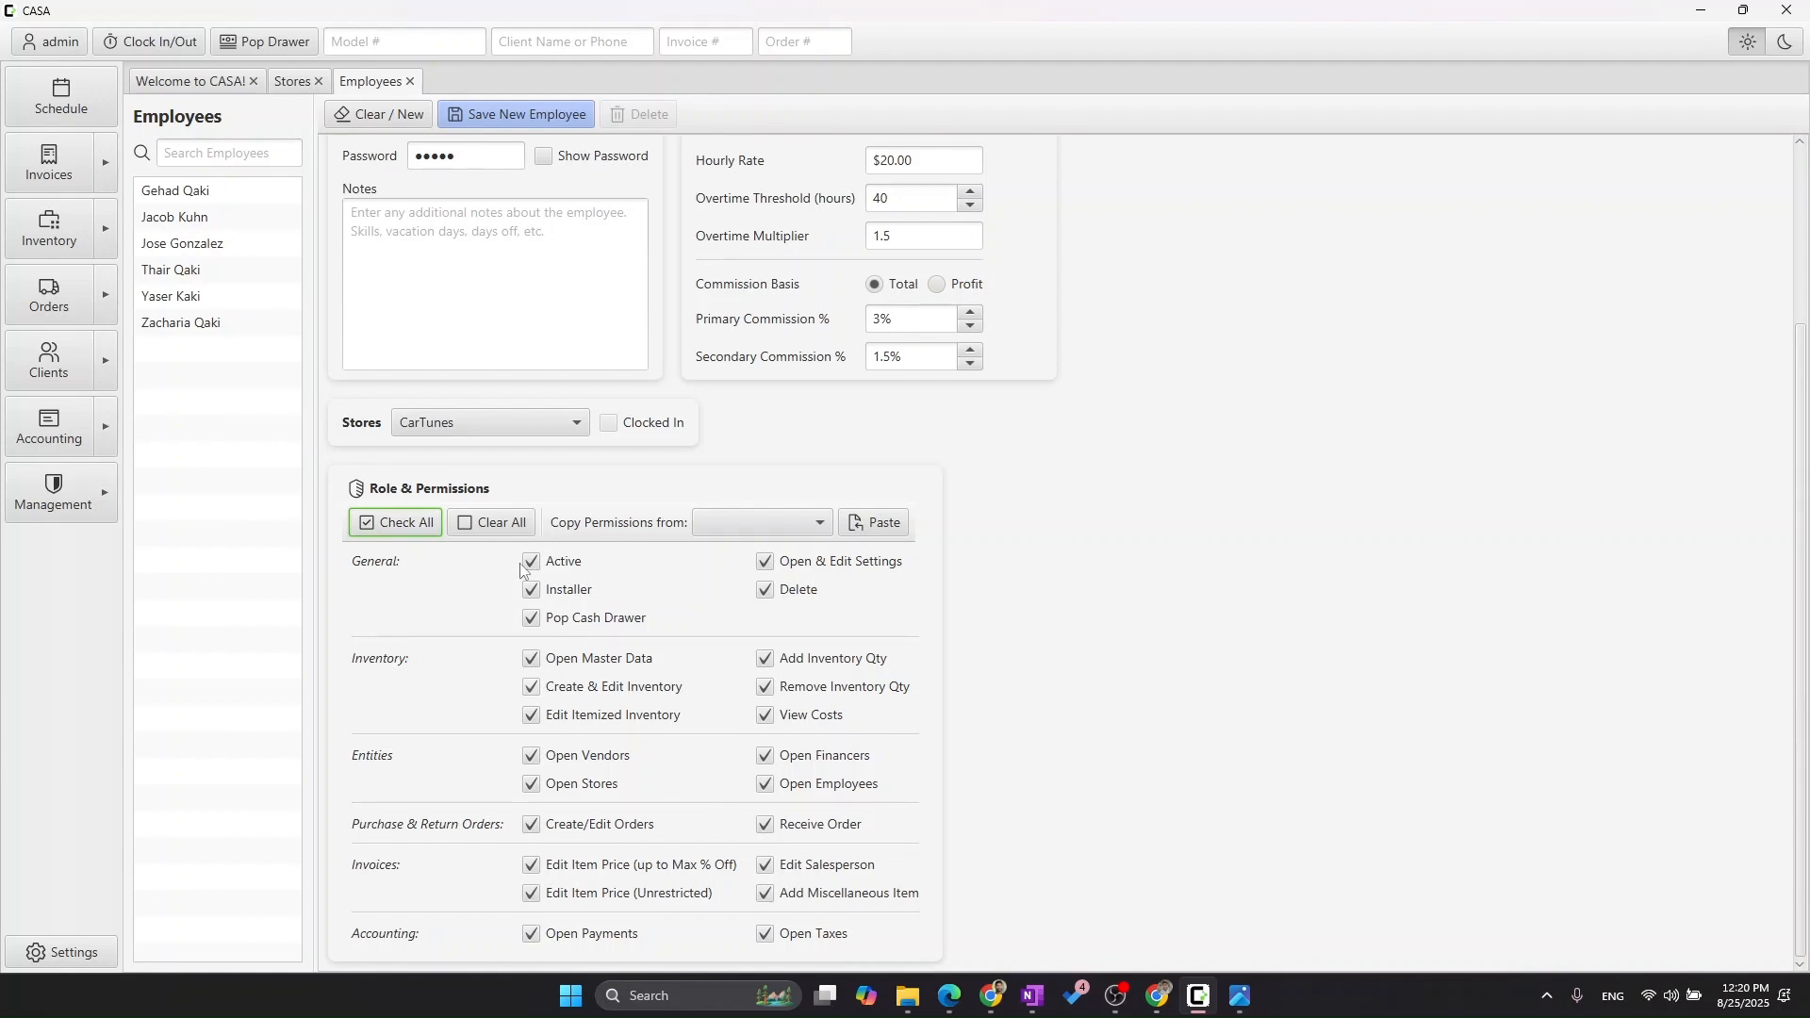
pyautogui.click(506, 526)
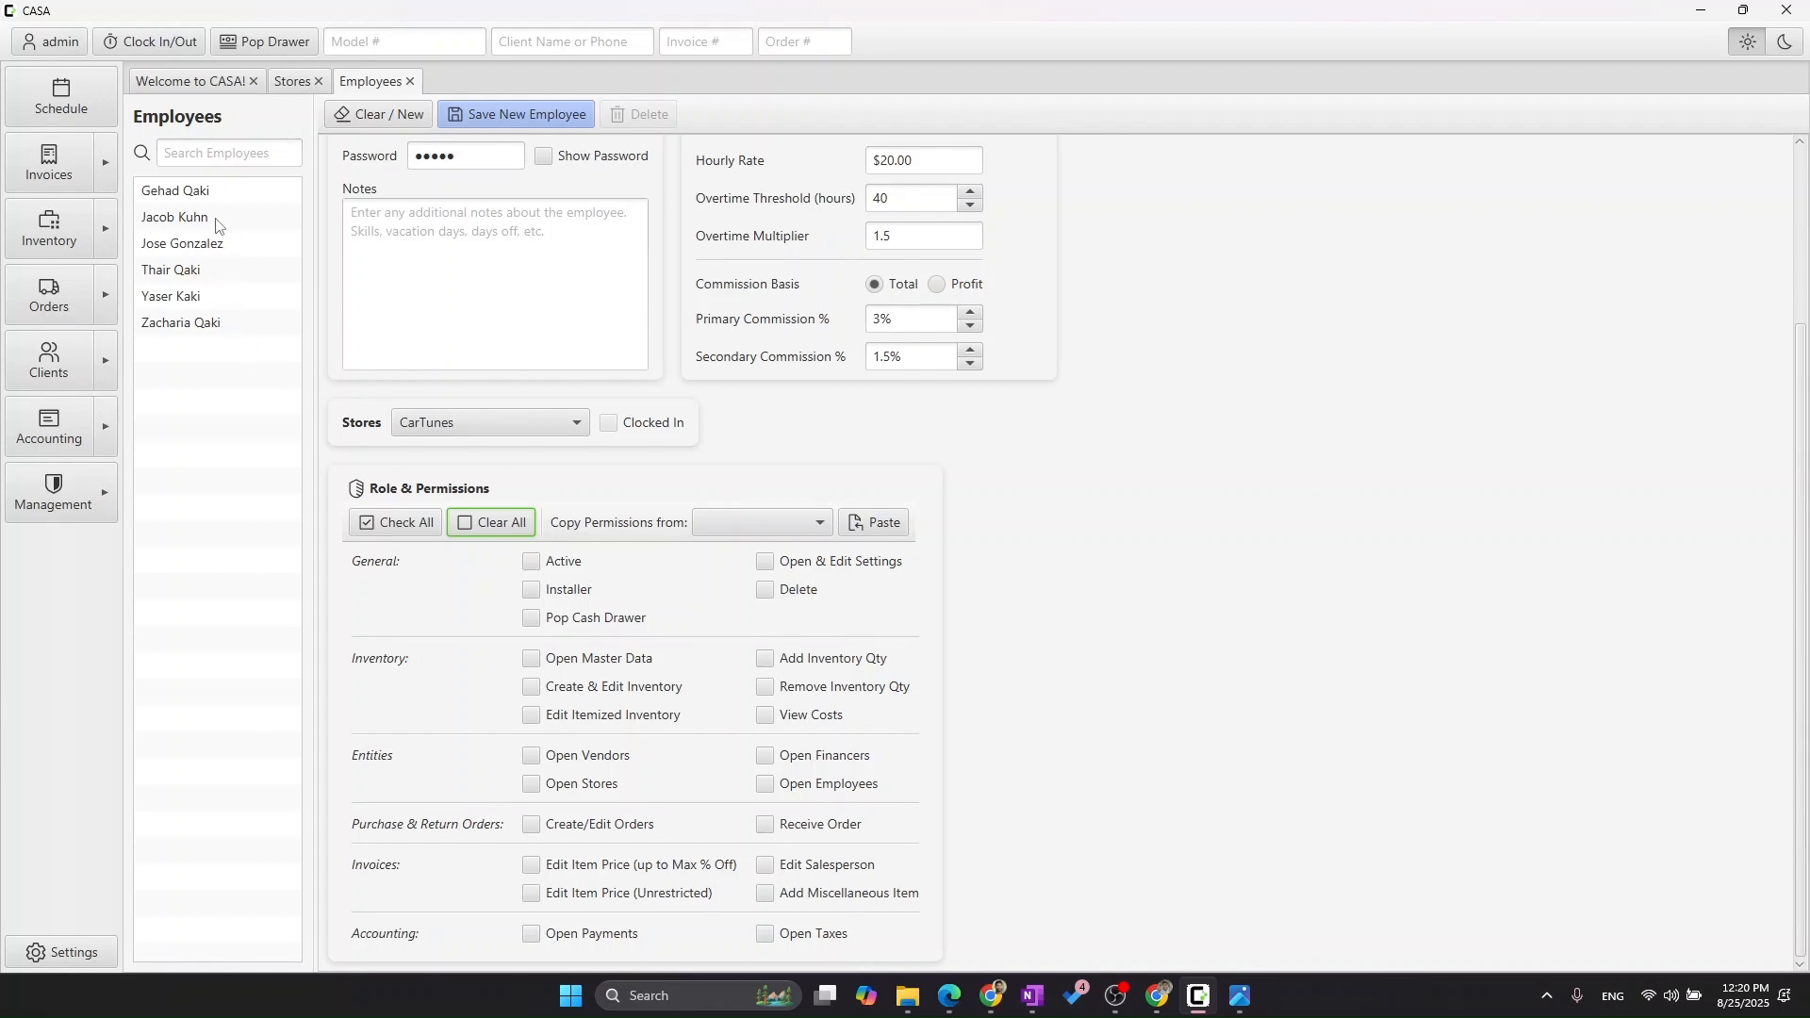
pyautogui.click(715, 523)
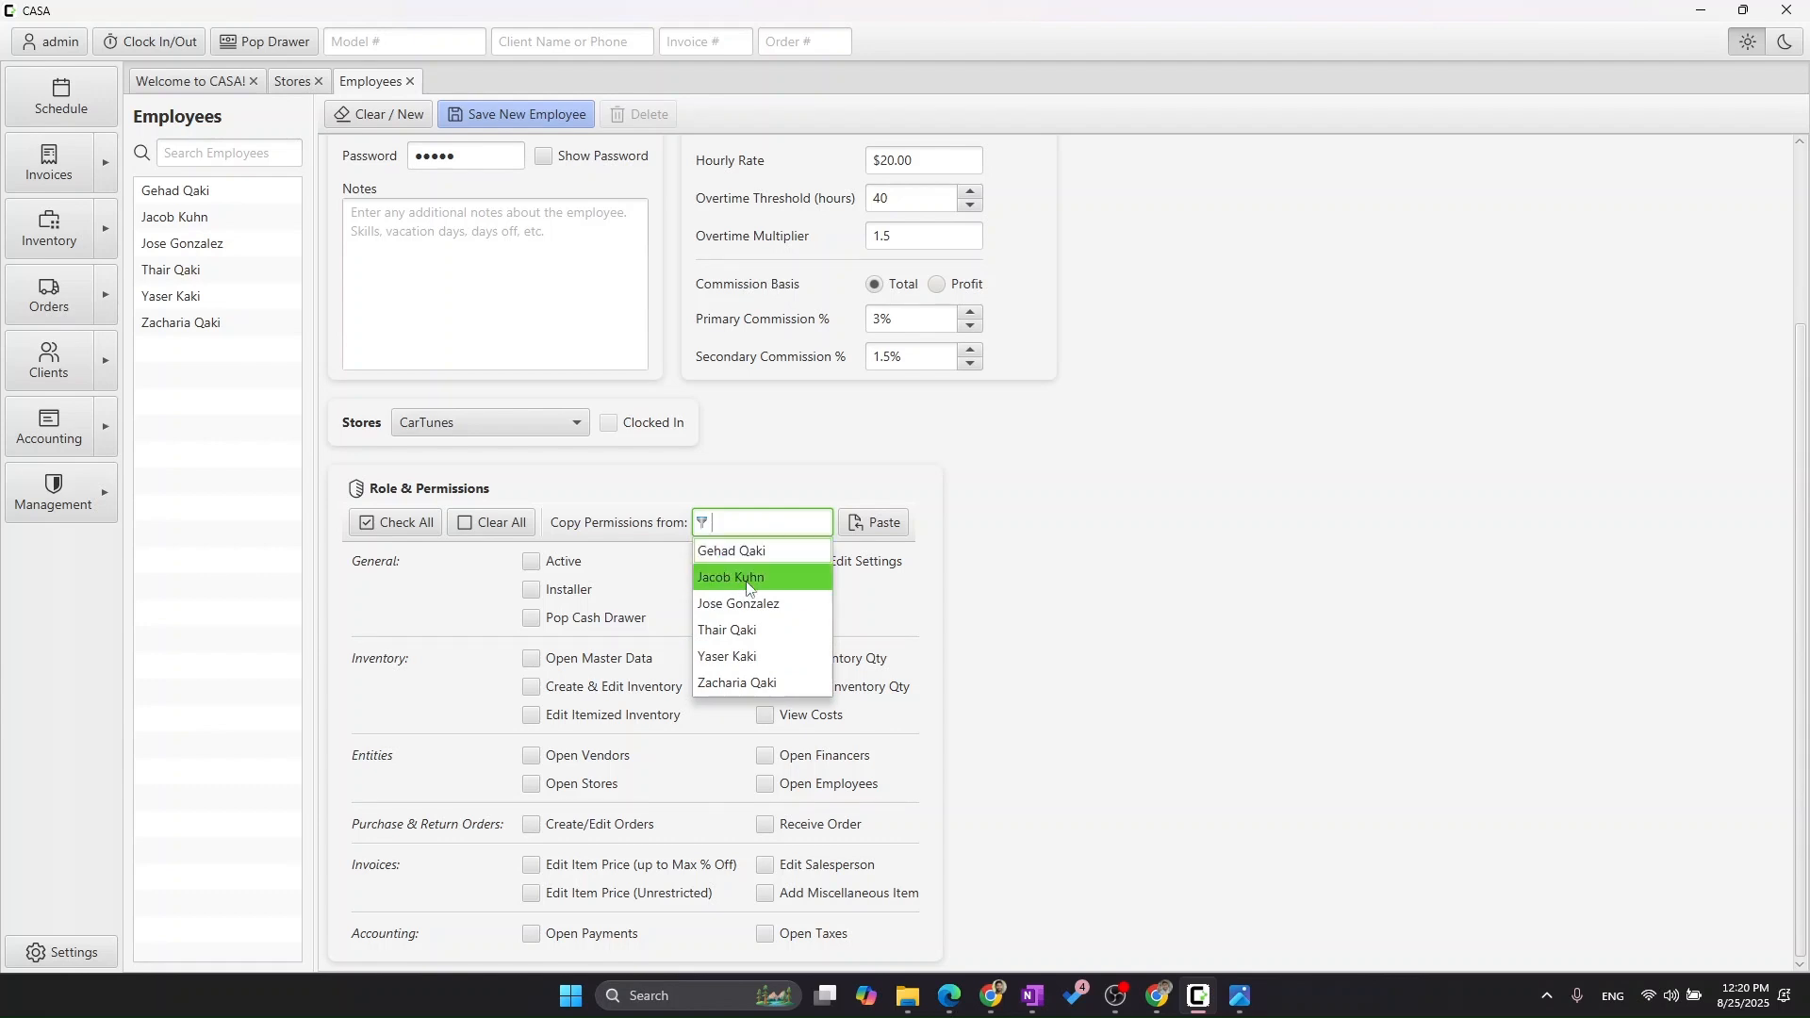
# Paste permissions from the second listed employee, then from the fourth listed employee.
pyautogui.click(771, 568)
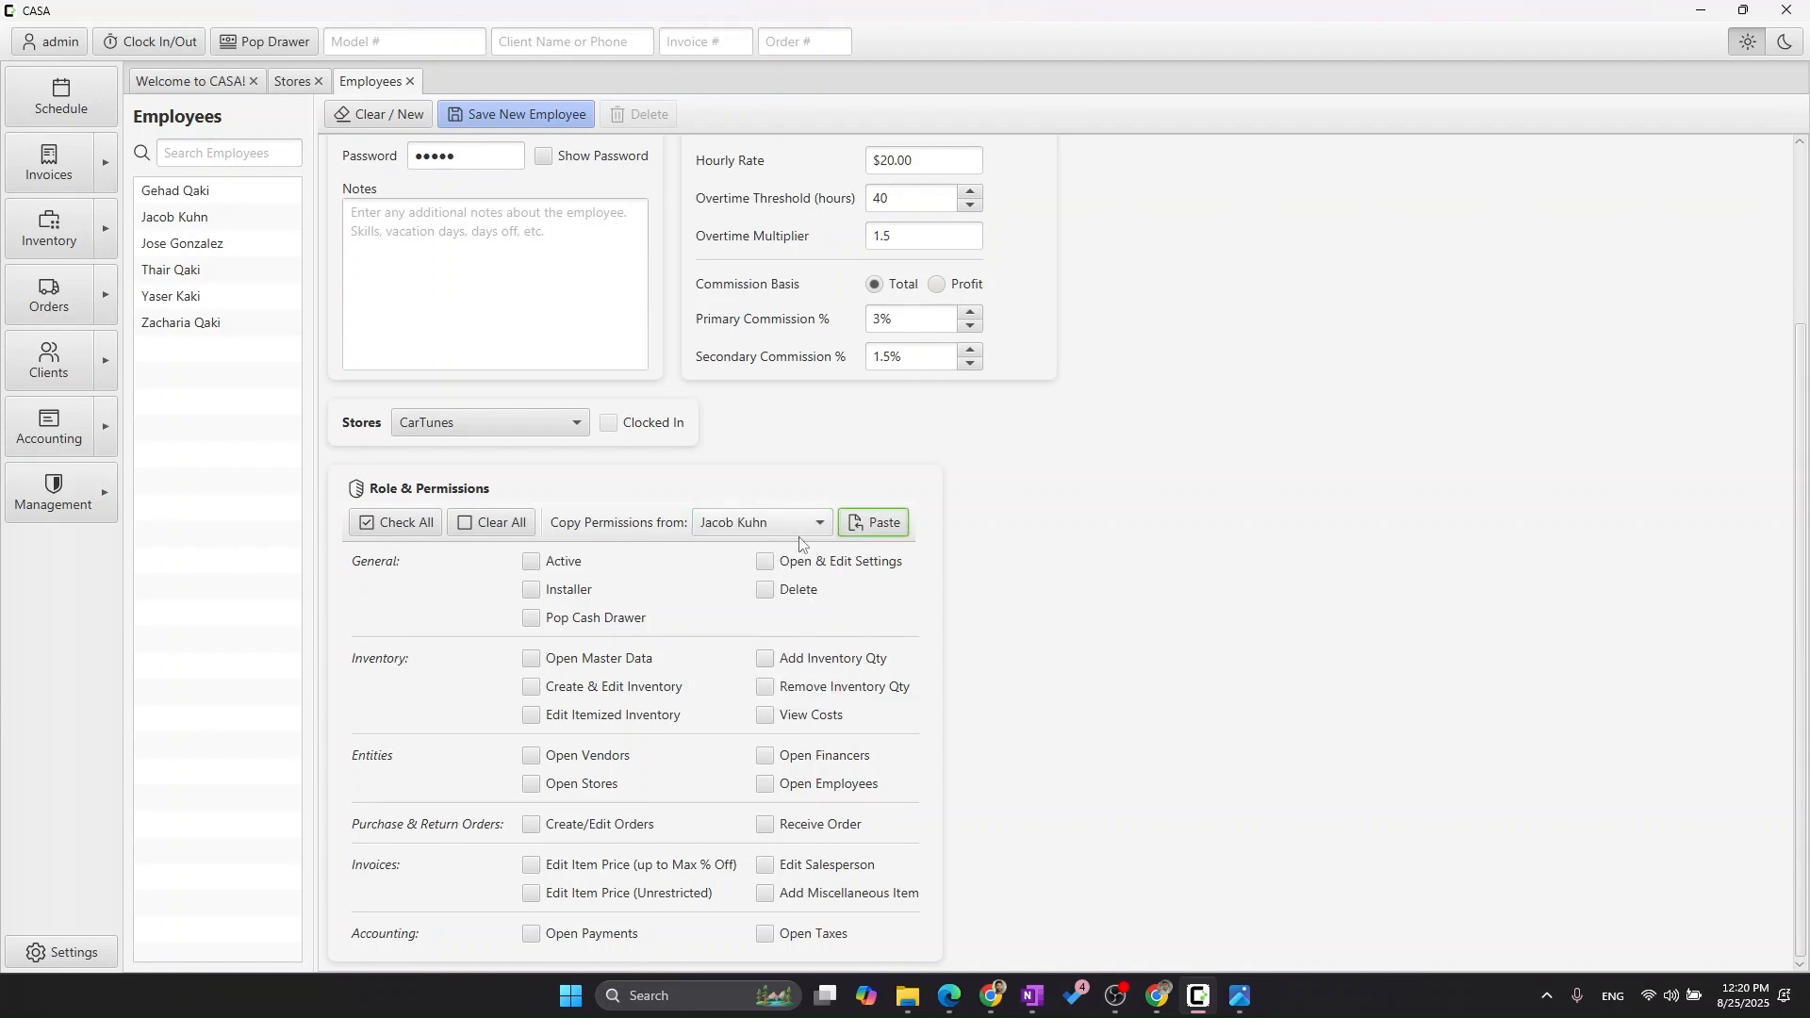
pyautogui.click(893, 528)
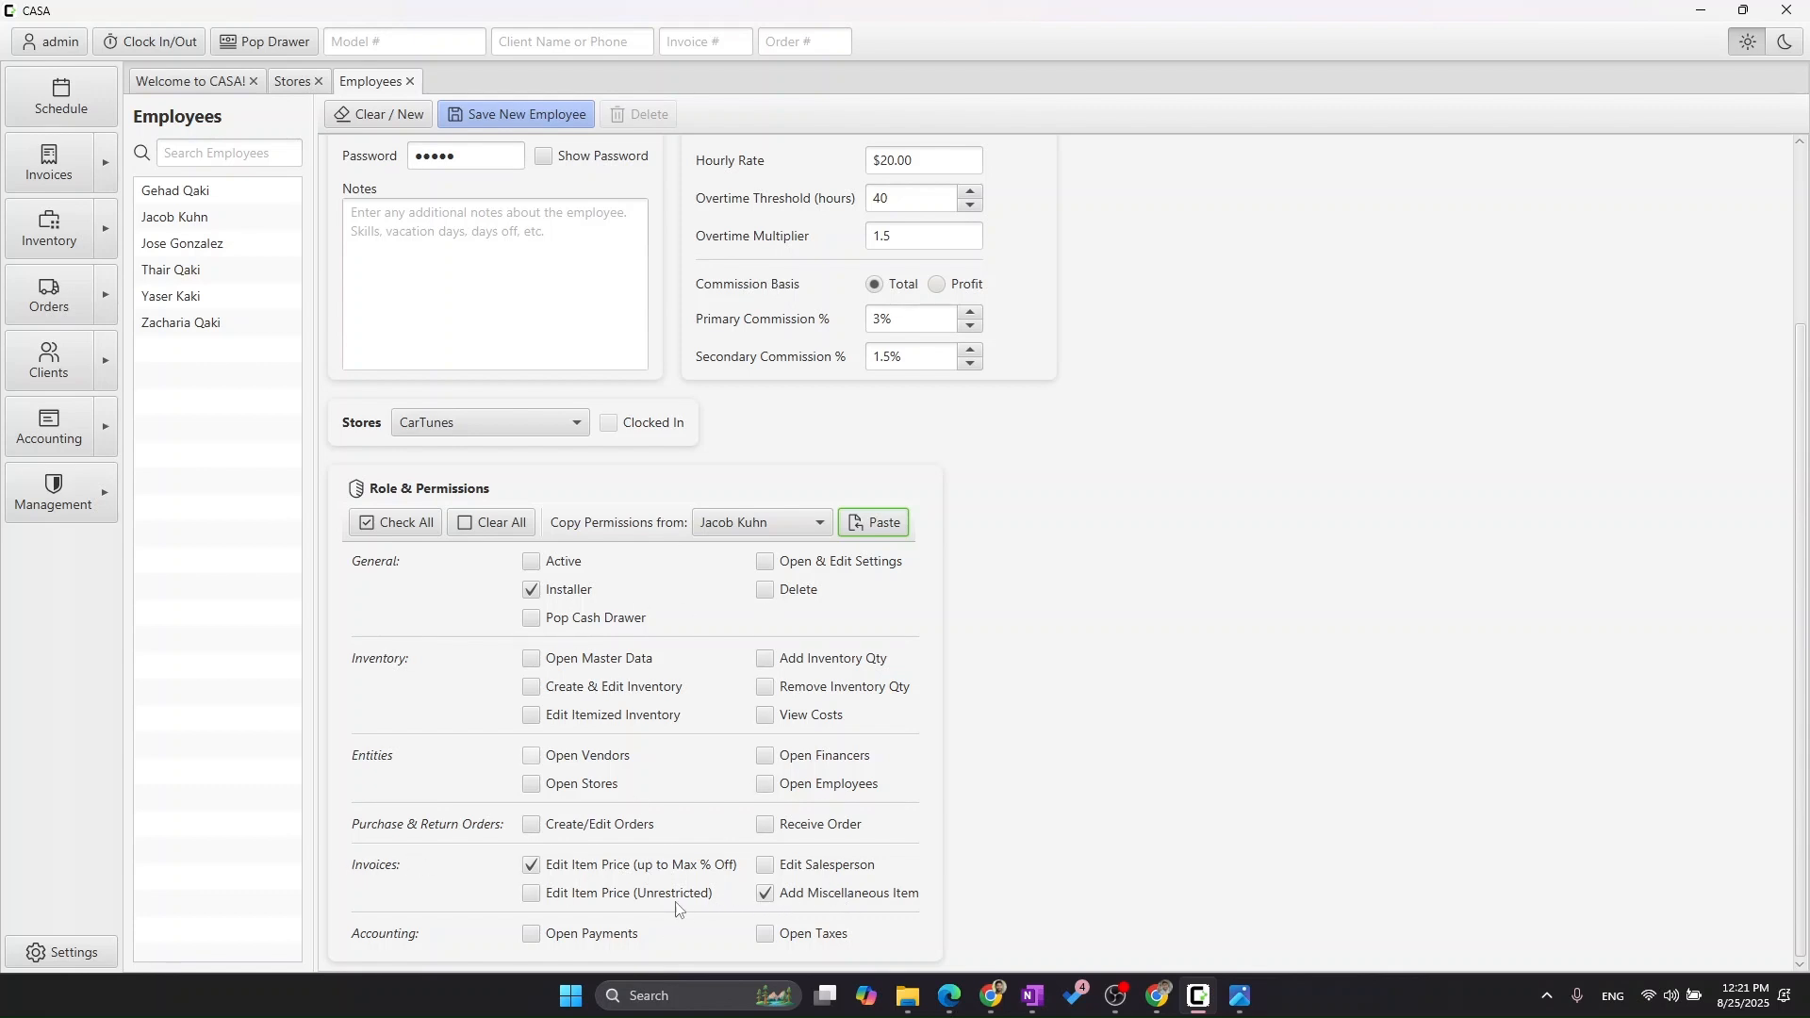
pyautogui.click(755, 527)
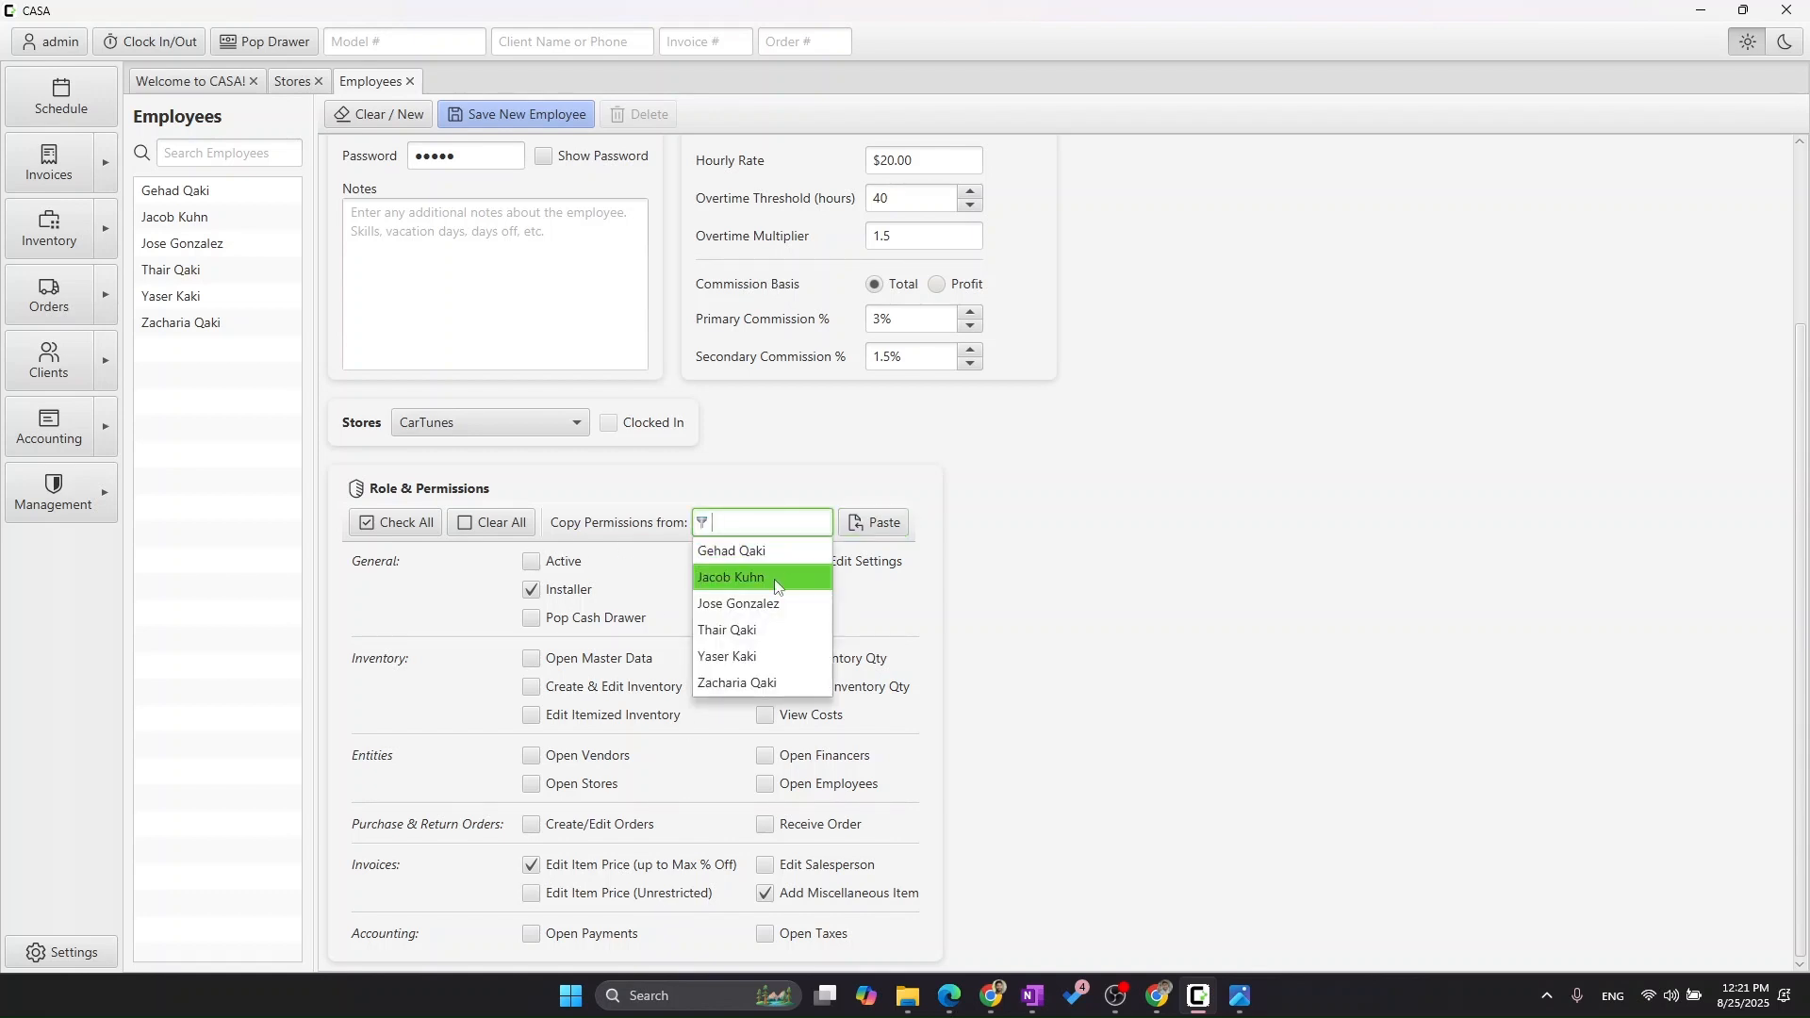
pyautogui.click(786, 631)
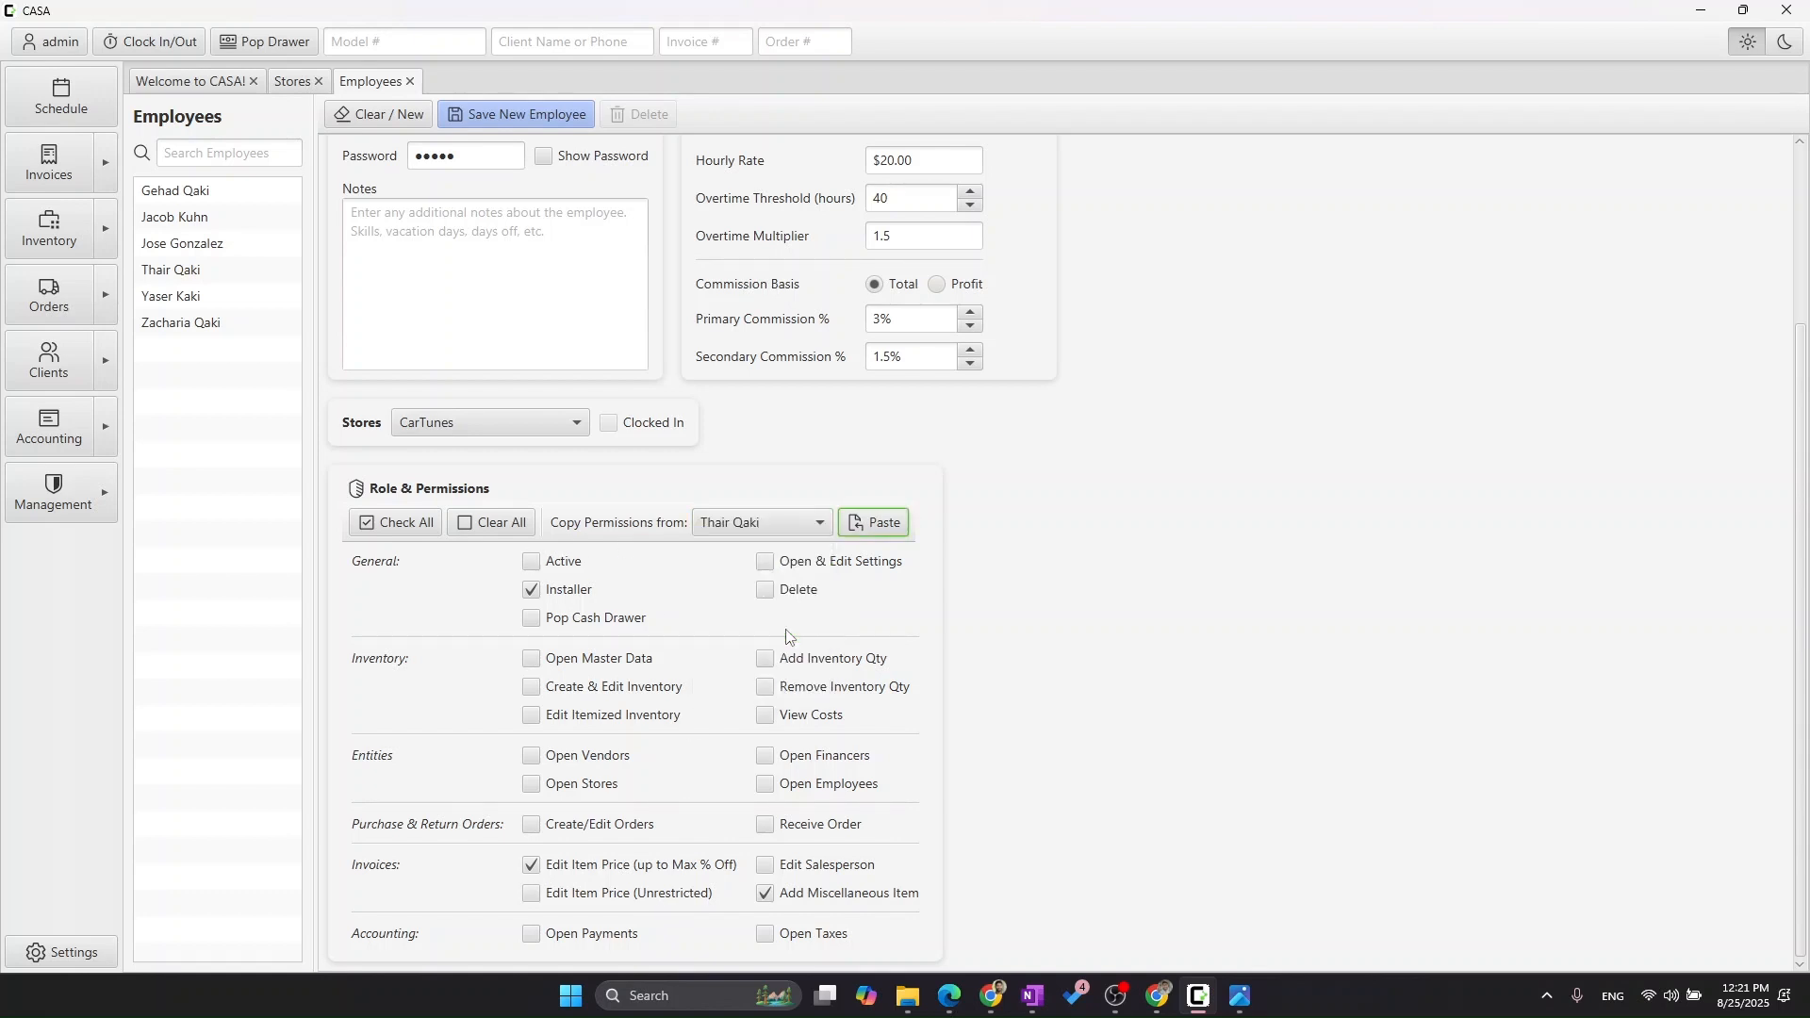
pyautogui.click(867, 529)
# Save the new employee, review the saved record in the list, then clear the form.
pyautogui.click(552, 122)
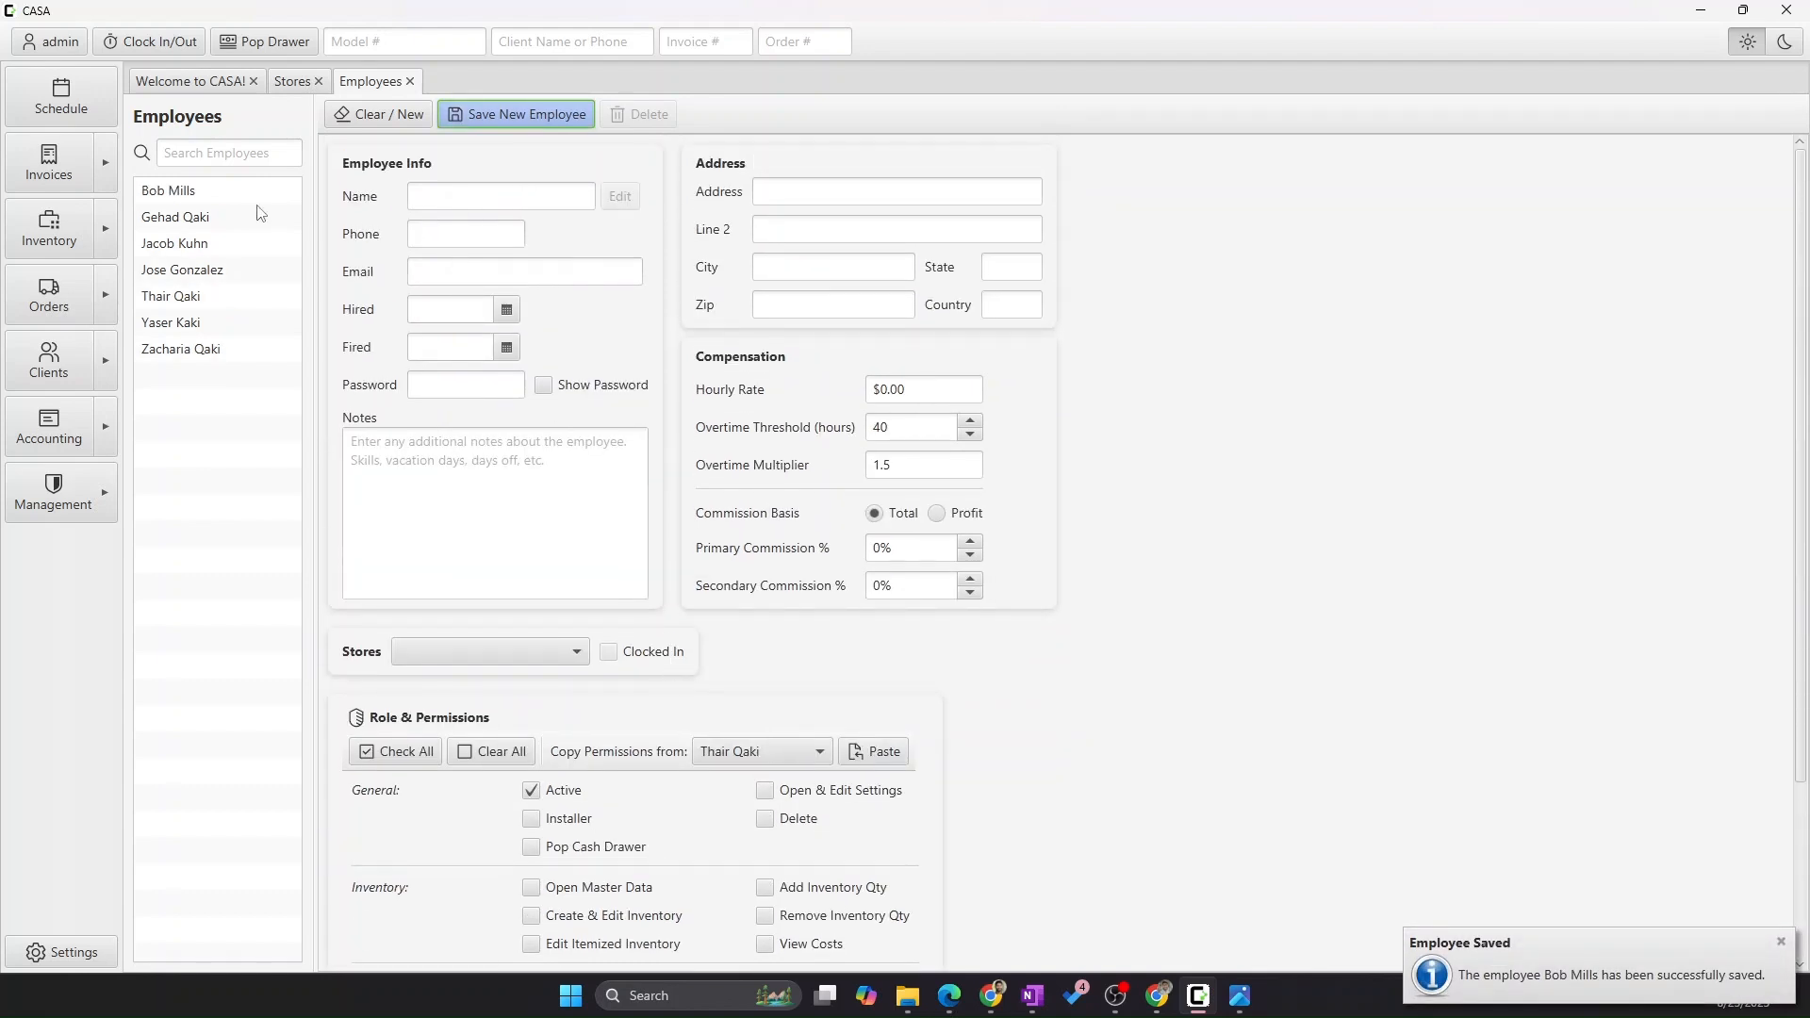
pyautogui.click(199, 192)
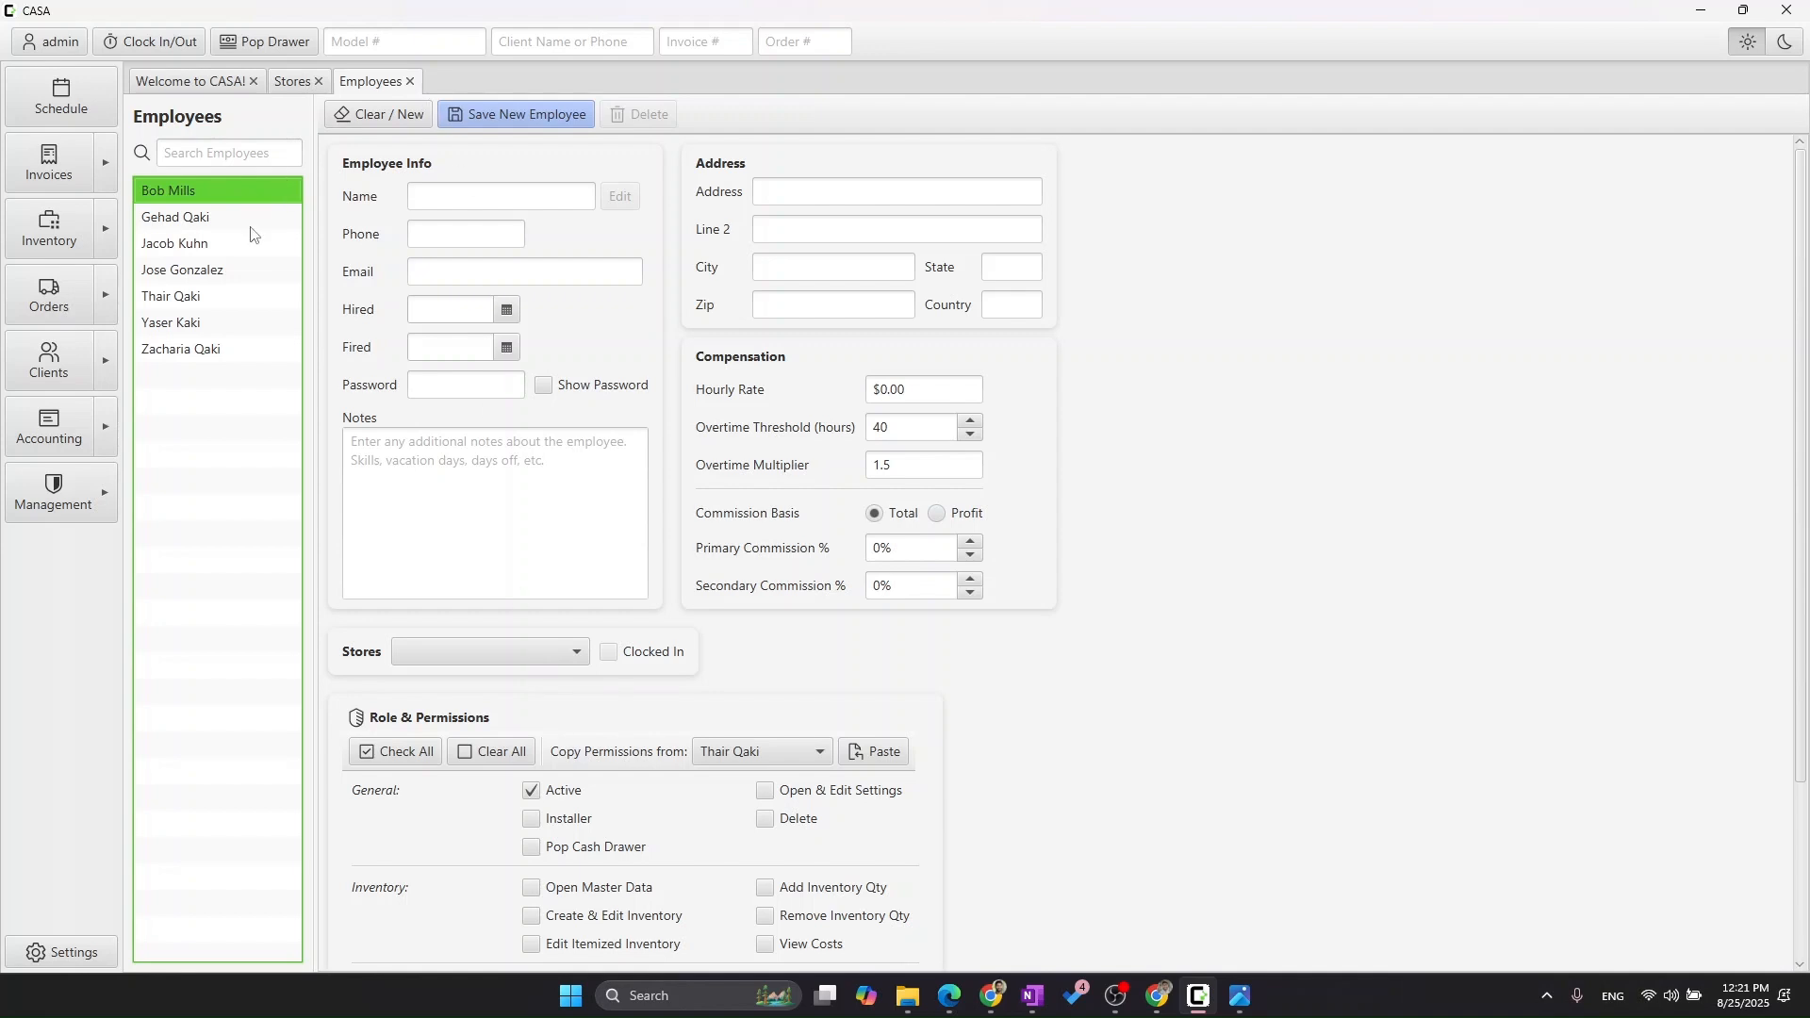
pyautogui.click(209, 196)
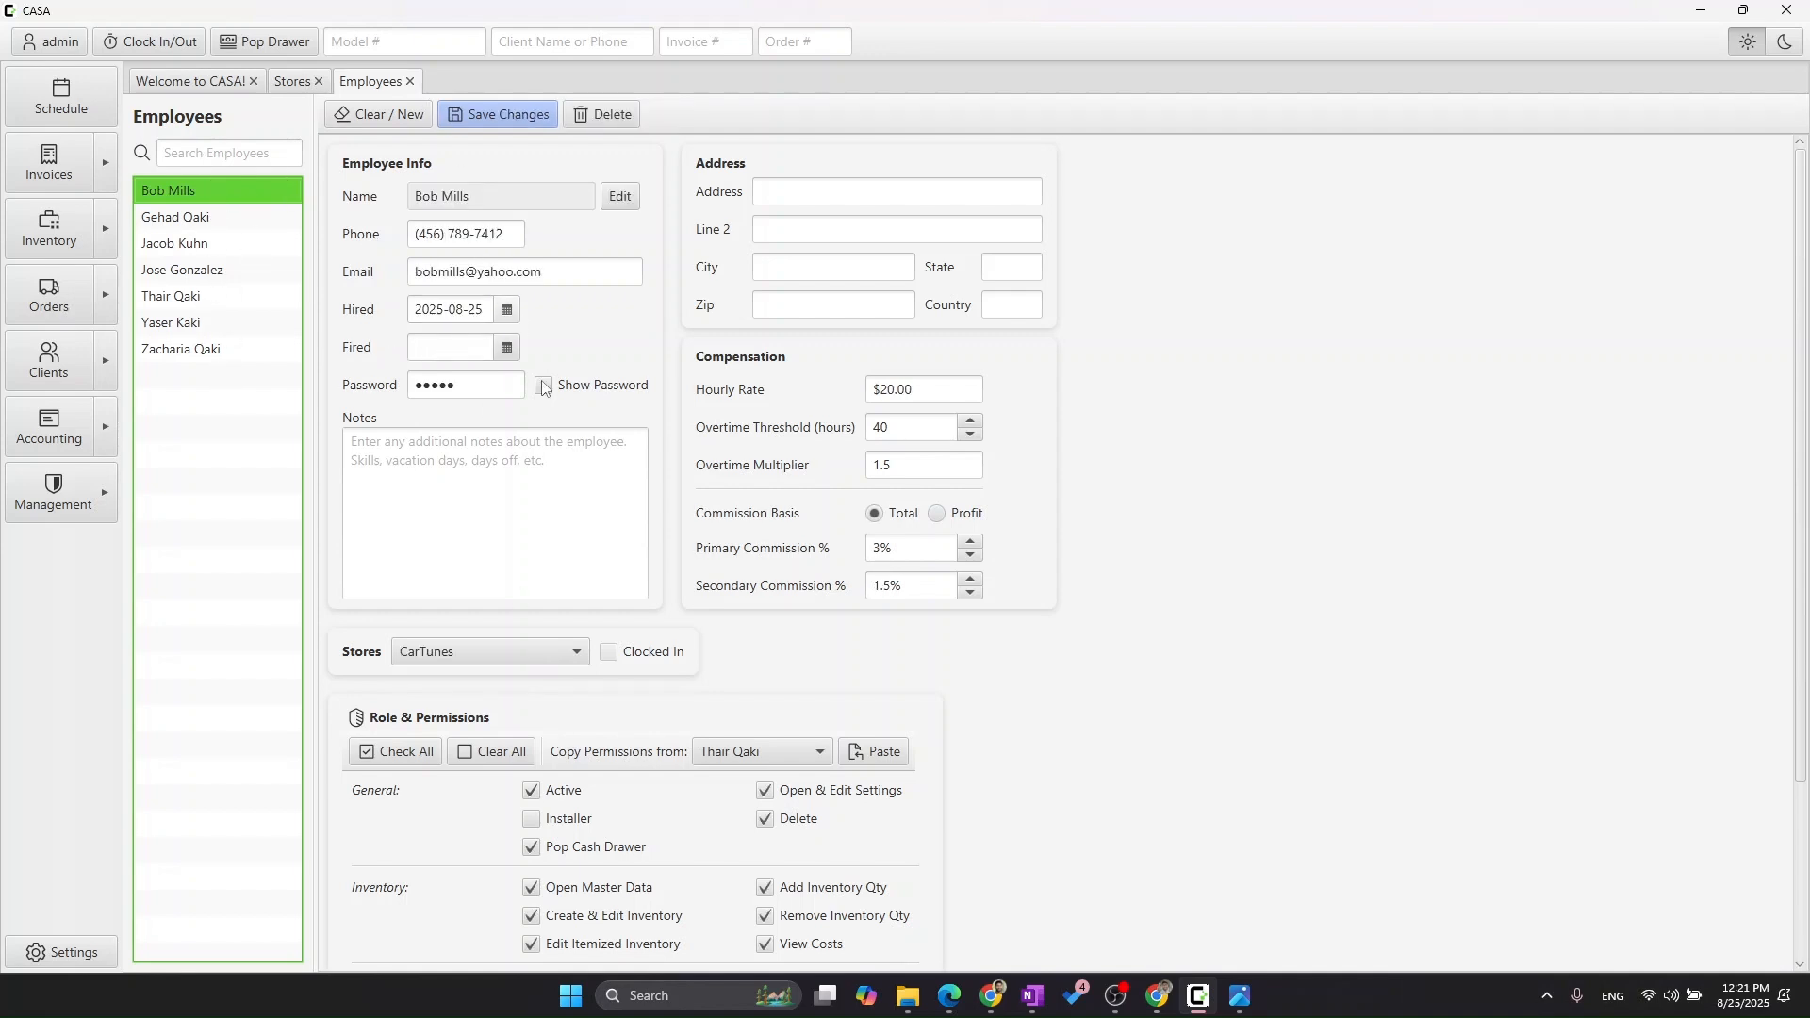
pyautogui.scroll(-1, 707, 797)
pyautogui.scroll(1, 704, 801)
pyautogui.click(370, 125)
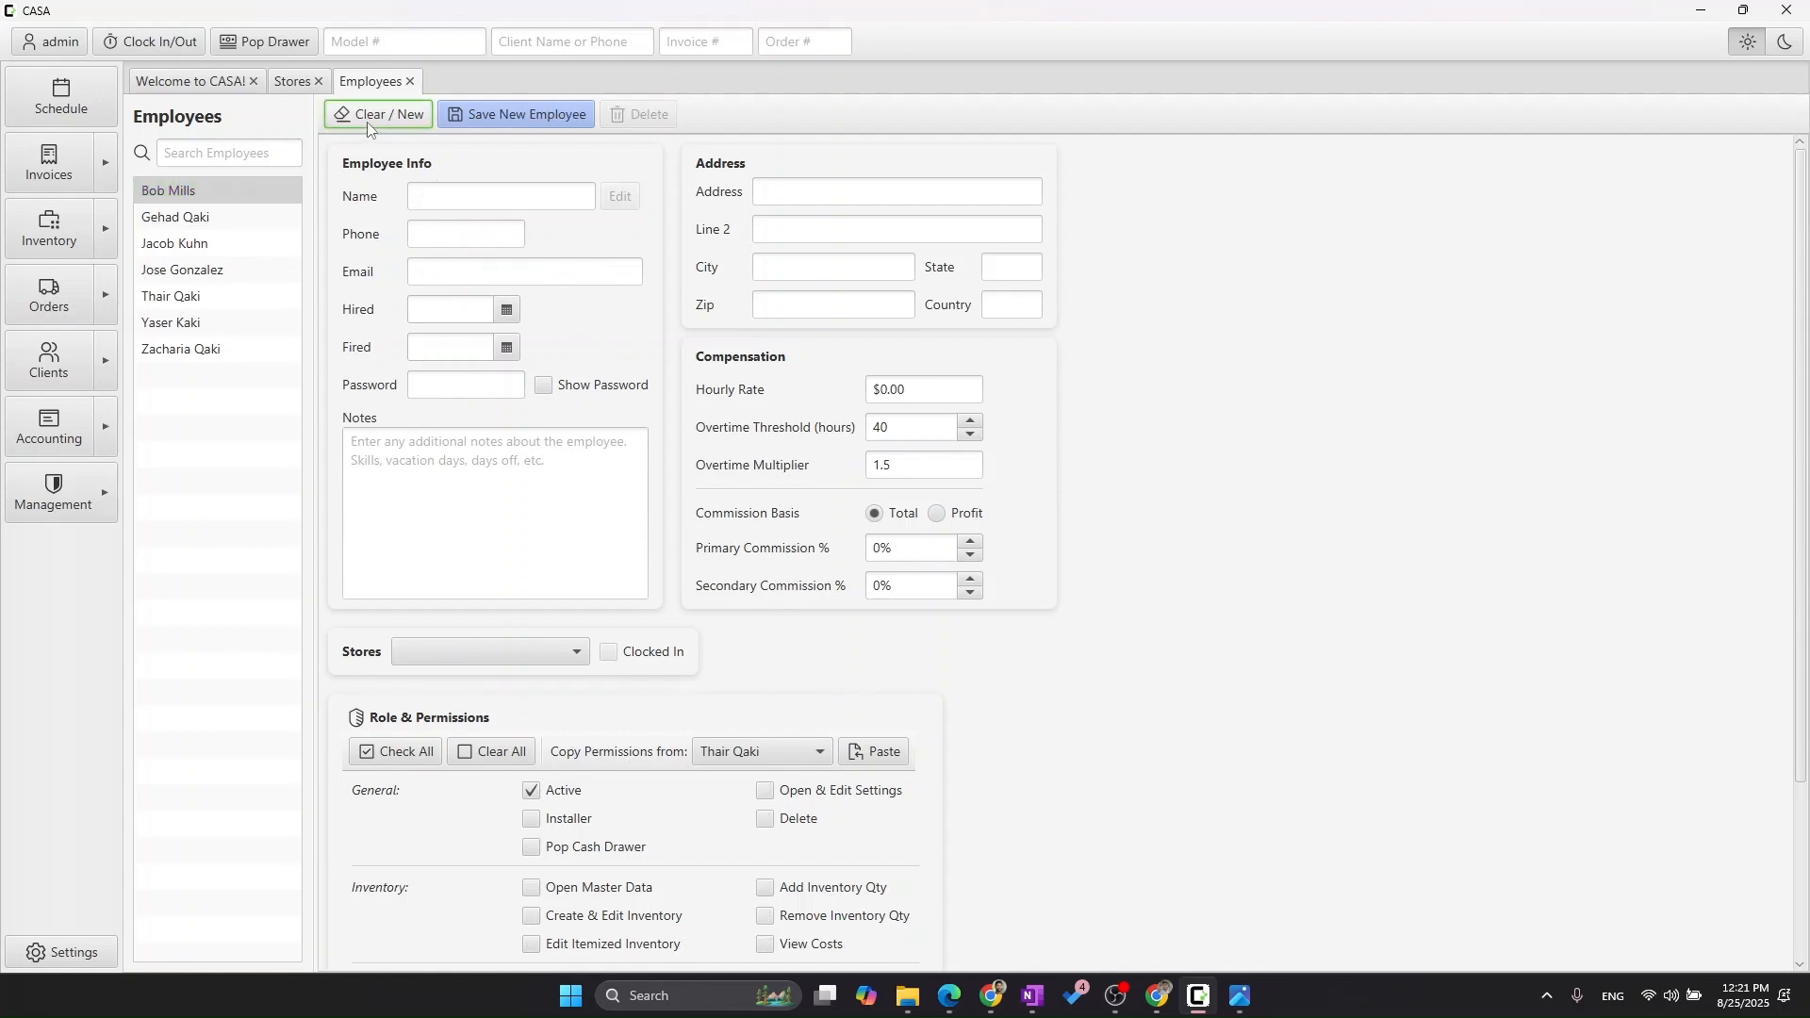